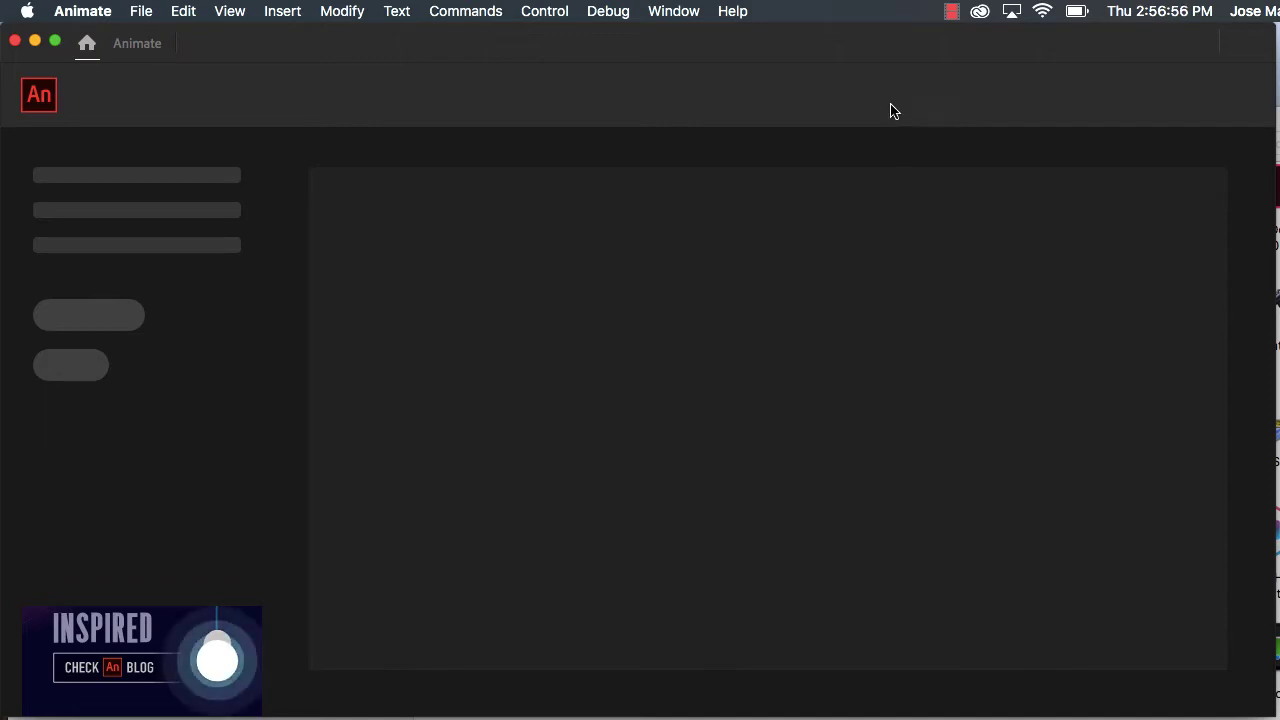
Create a new 1280×720, 24 fps document and zoom the stage view to 47%.
click(141, 12)
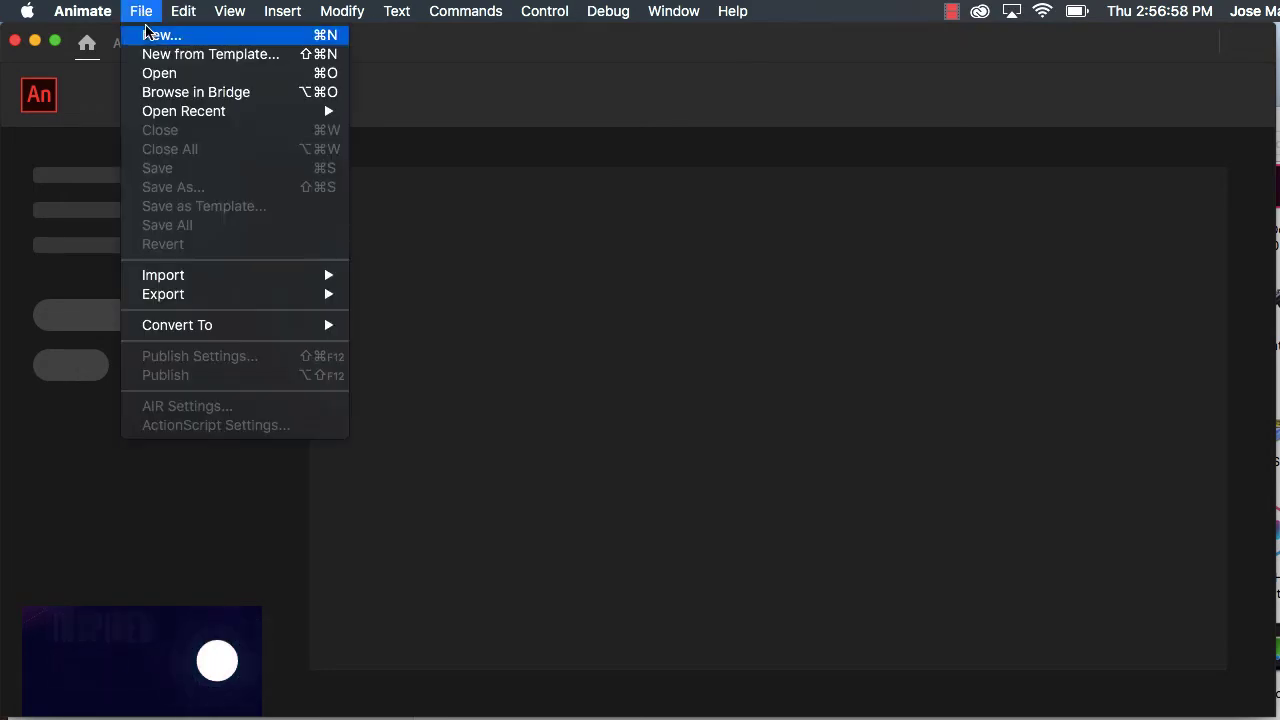
click(150, 35)
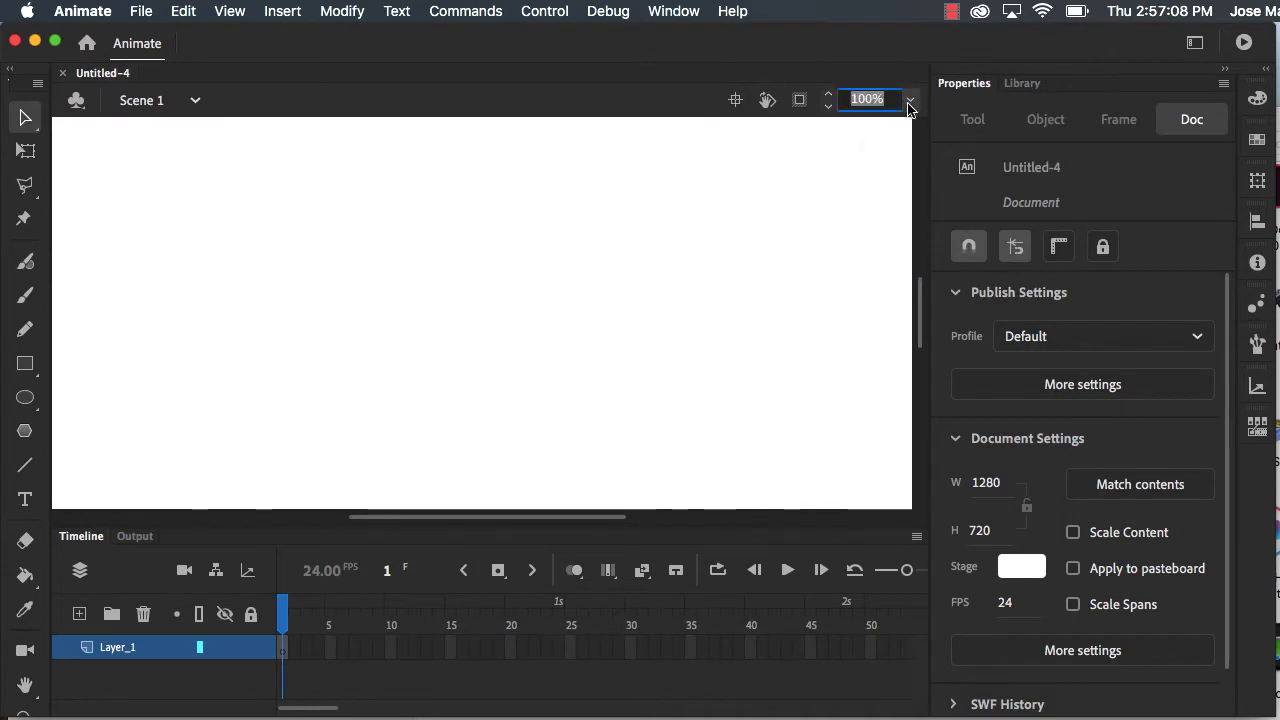
click(908, 100)
click(957, 124)
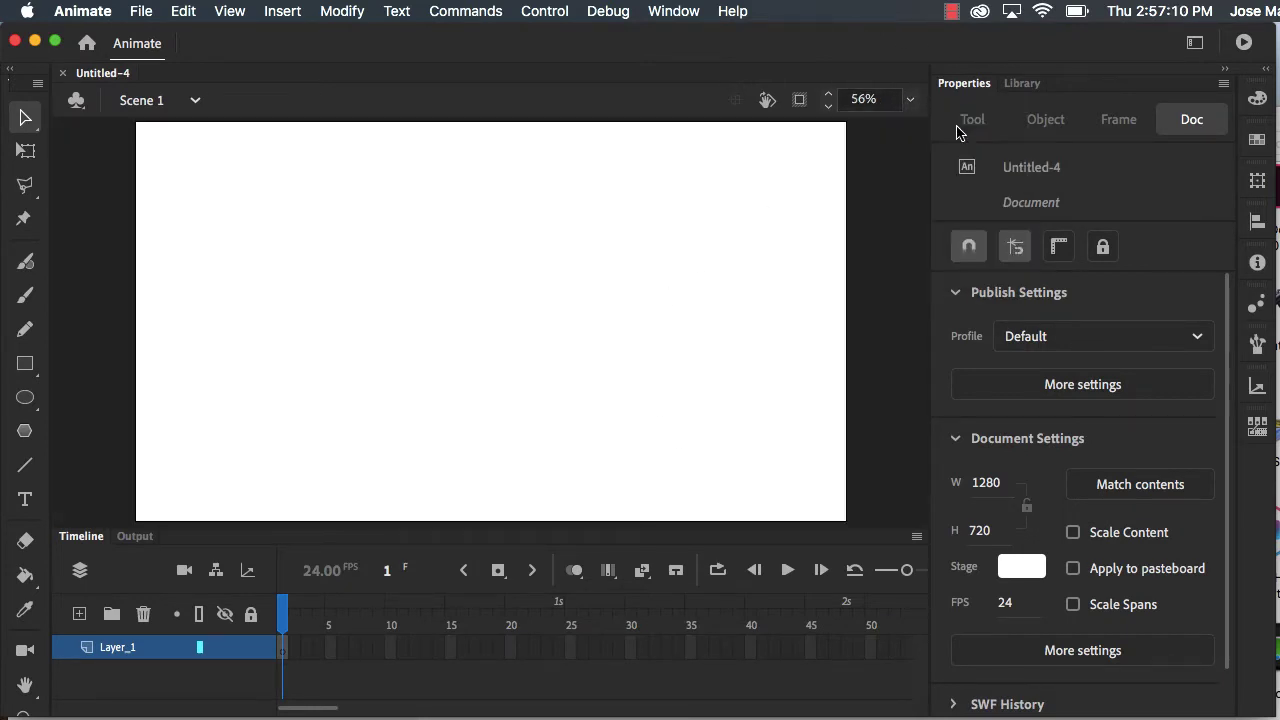
click(828, 106)
click(828, 106)
click(828, 106)
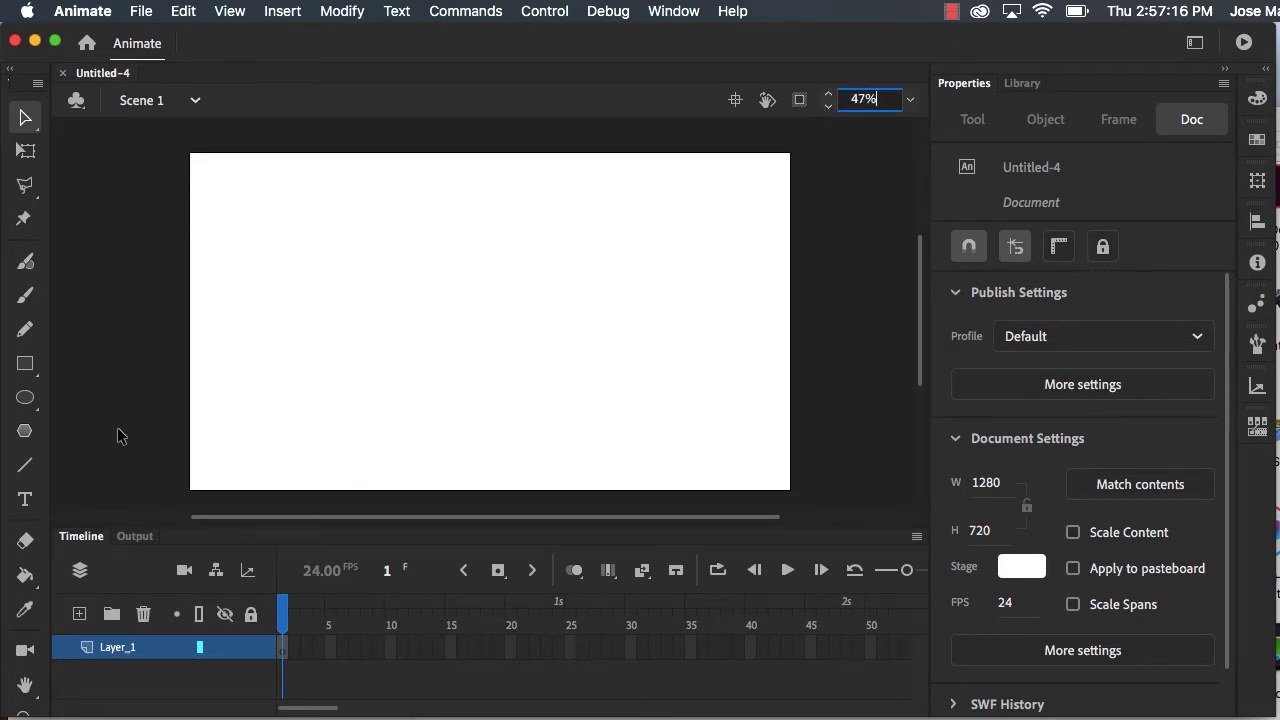
Set the PolyStar tool to Star style with 7 sides and star point size 0.3.
click(25, 433)
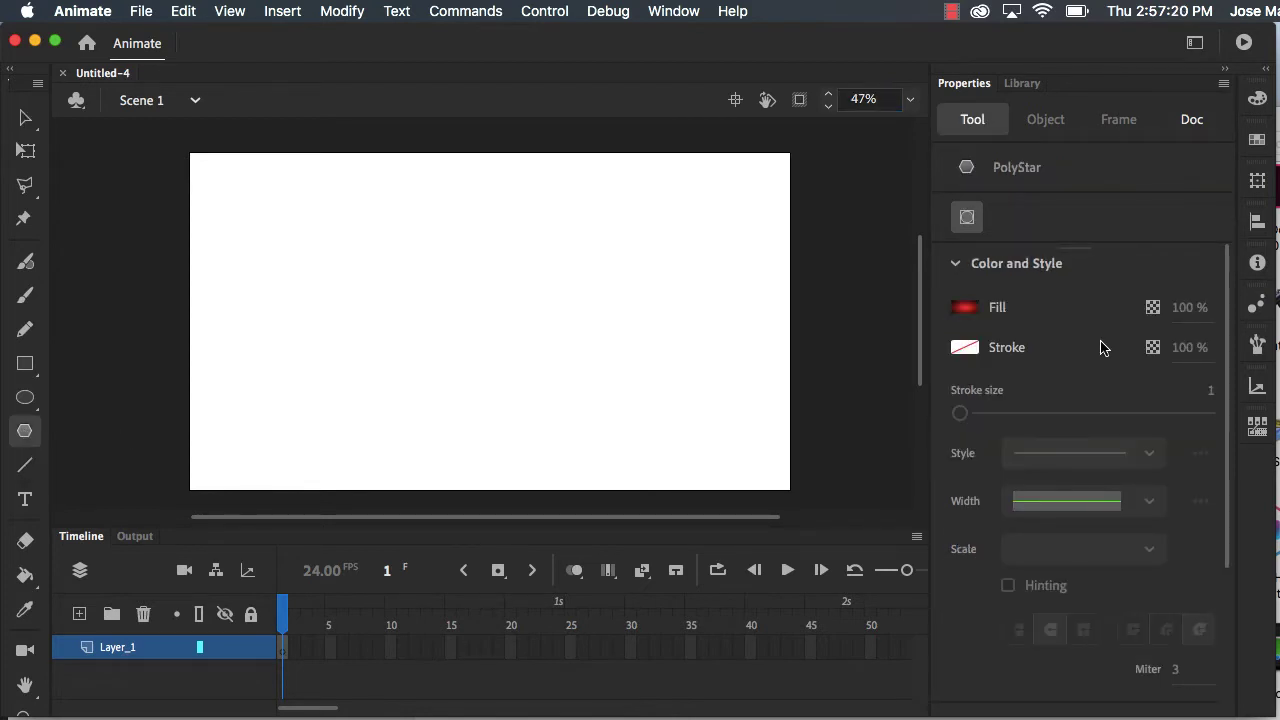
scroll(1093, 374, down, 5)
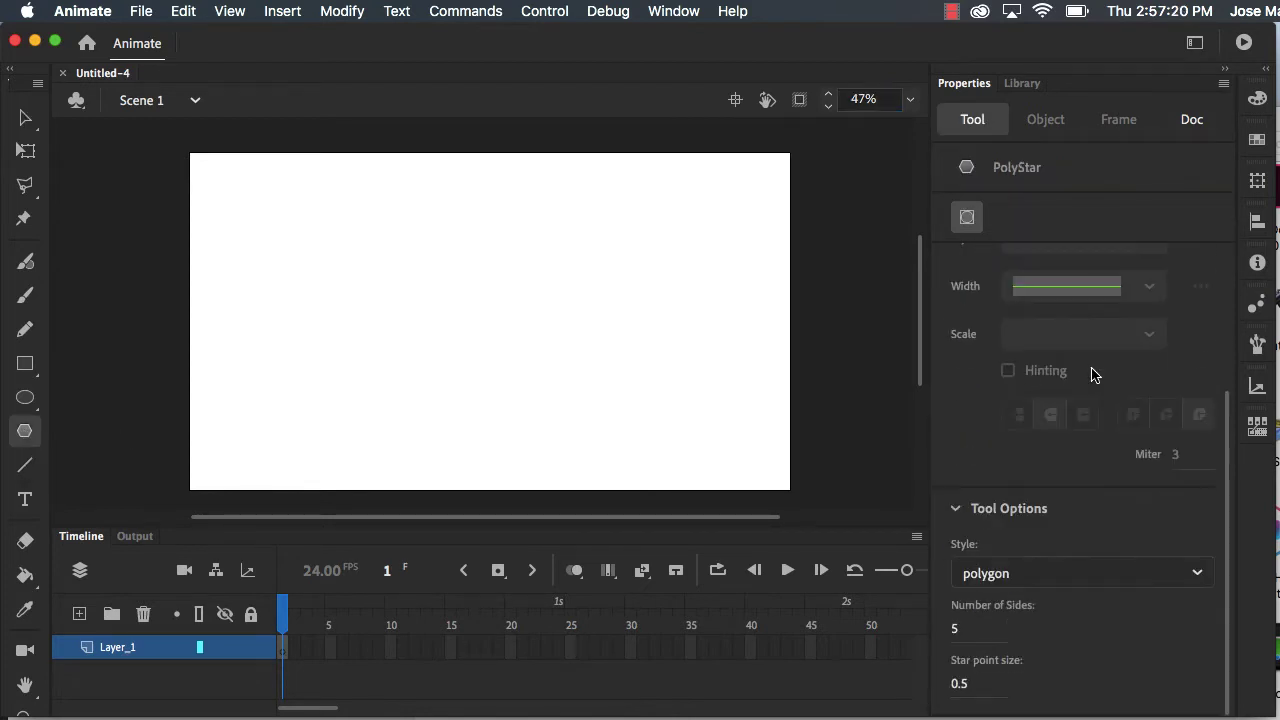
click(1163, 580)
click(1124, 641)
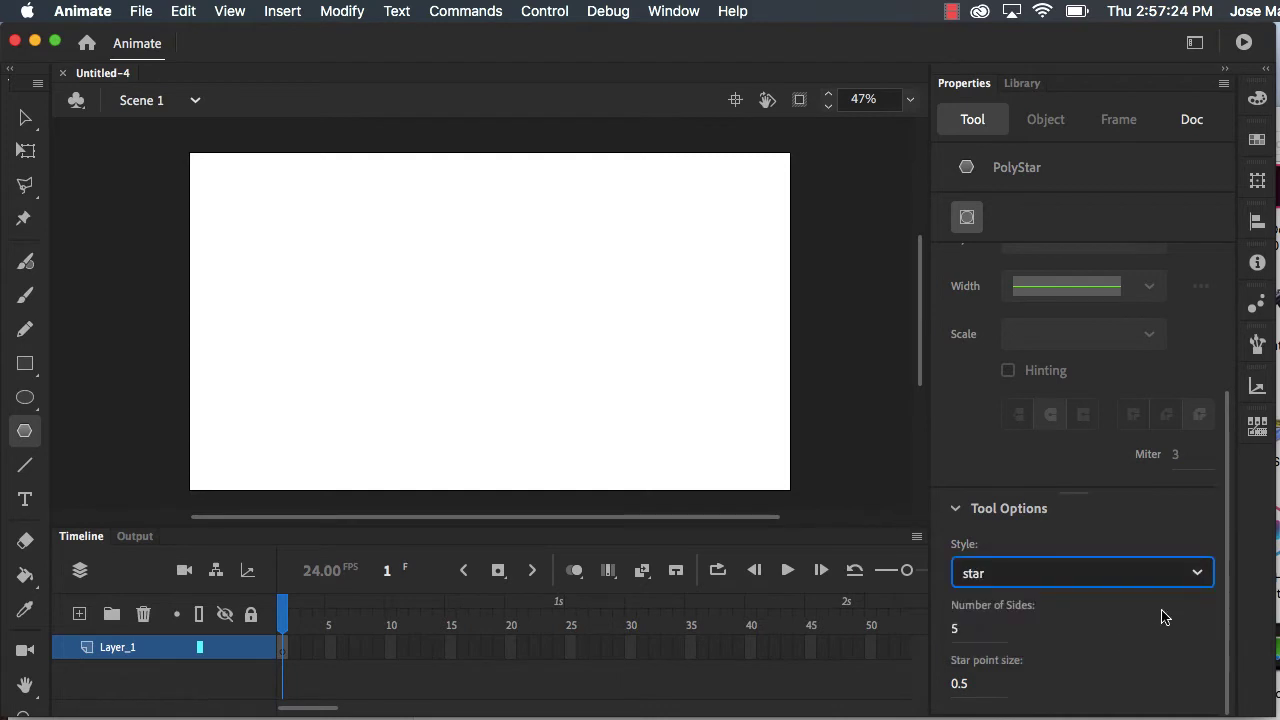
click(954, 630)
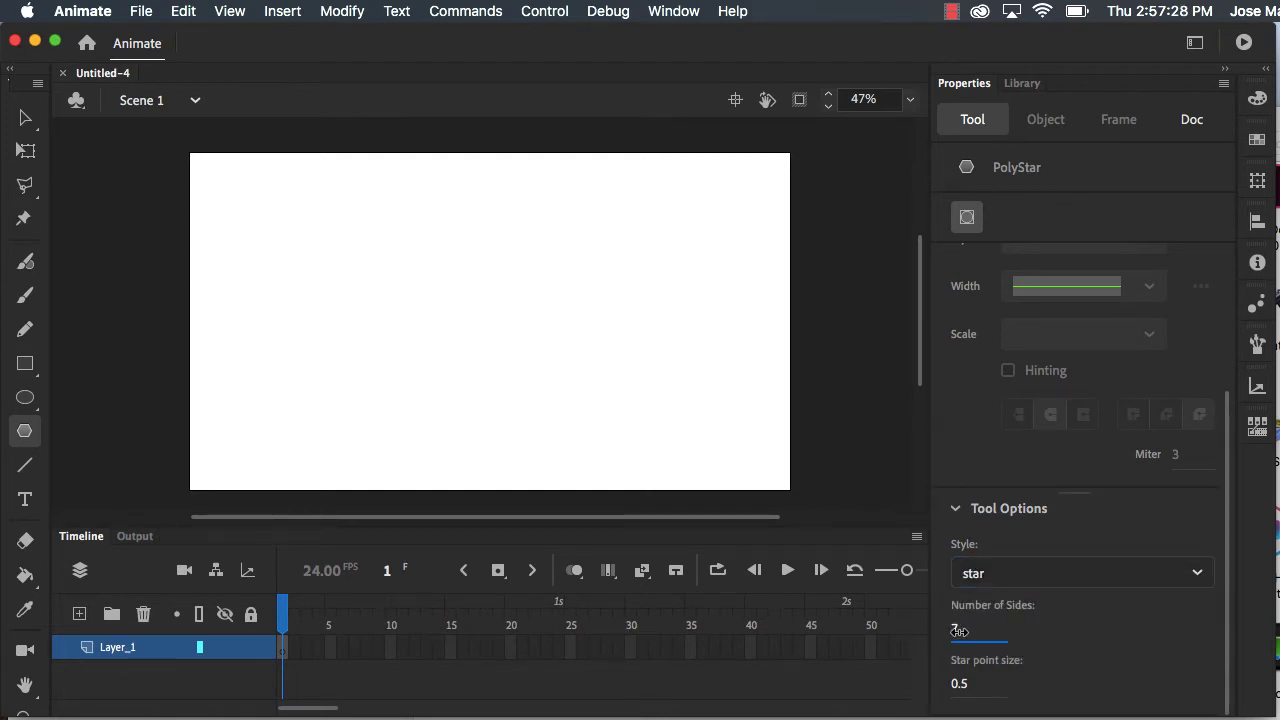
click(958, 684)
drag(954, 684, 957, 684)
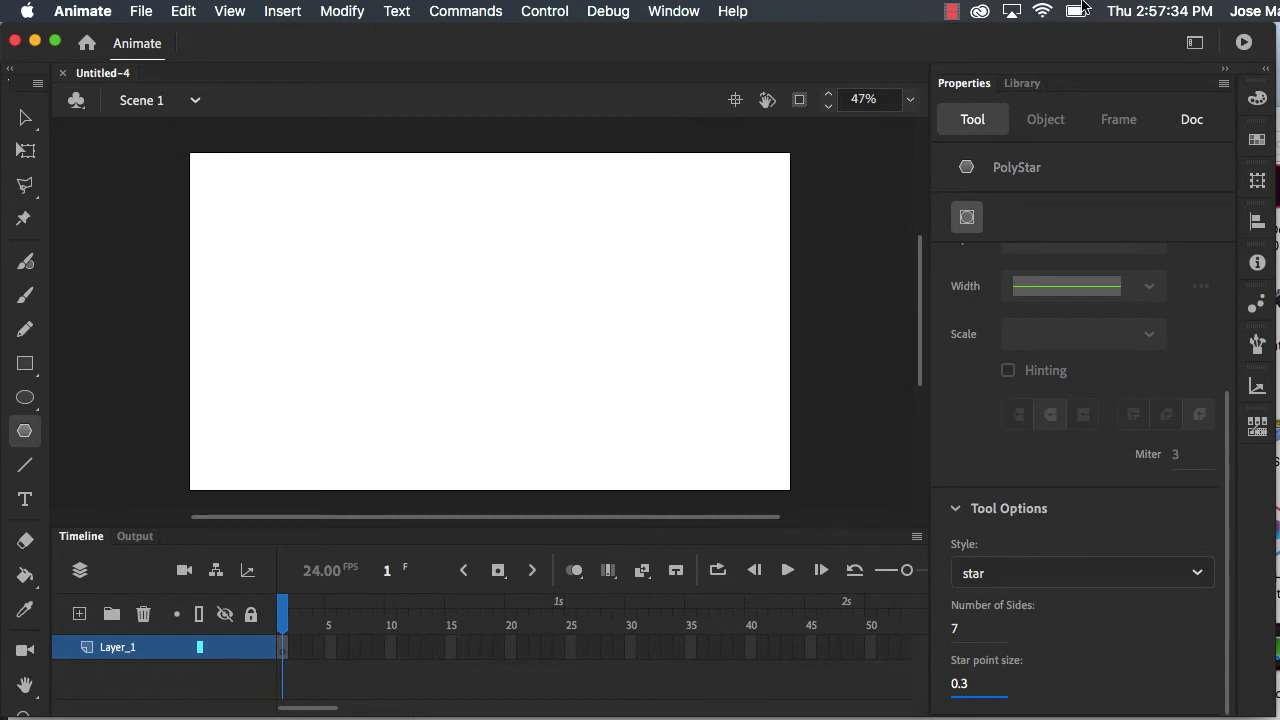
Choose yellow from the Swatches as the fill colour.
click(1257, 98)
click(1257, 140)
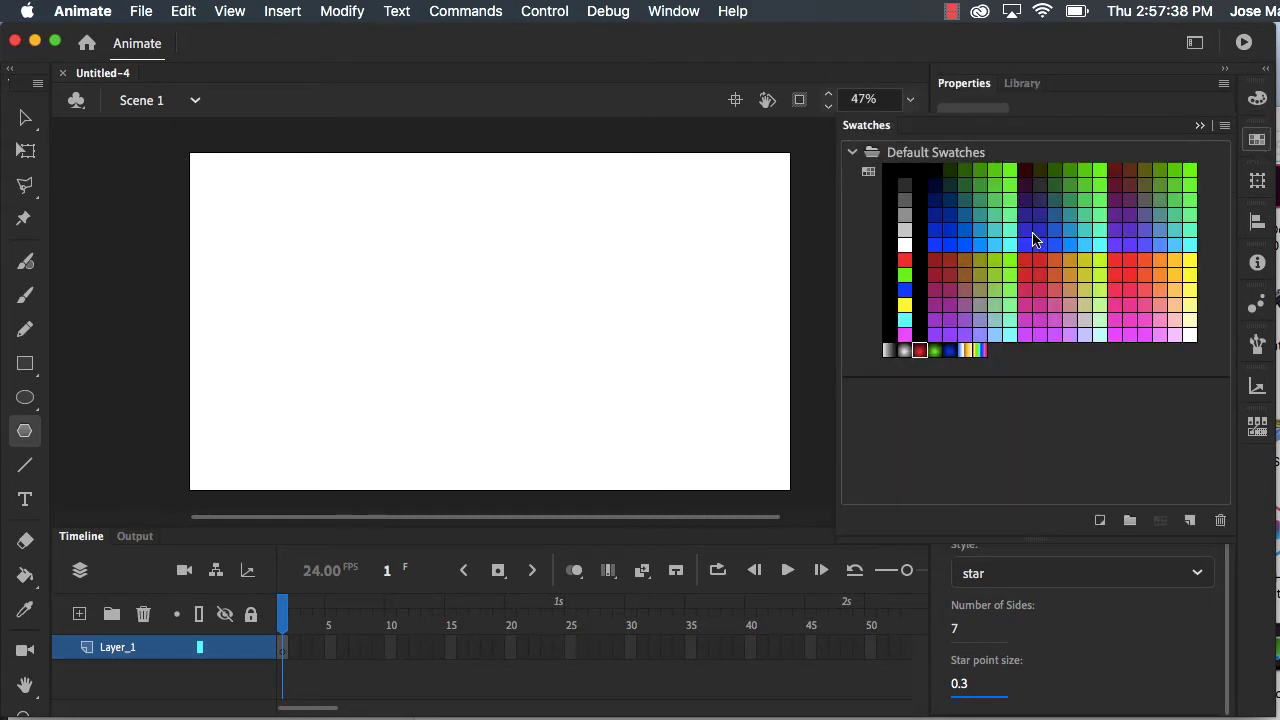
click(1191, 291)
click(1131, 406)
Draw the yellow seven-point star on the left pasteboard and select it.
drag(118, 393, 162, 423)
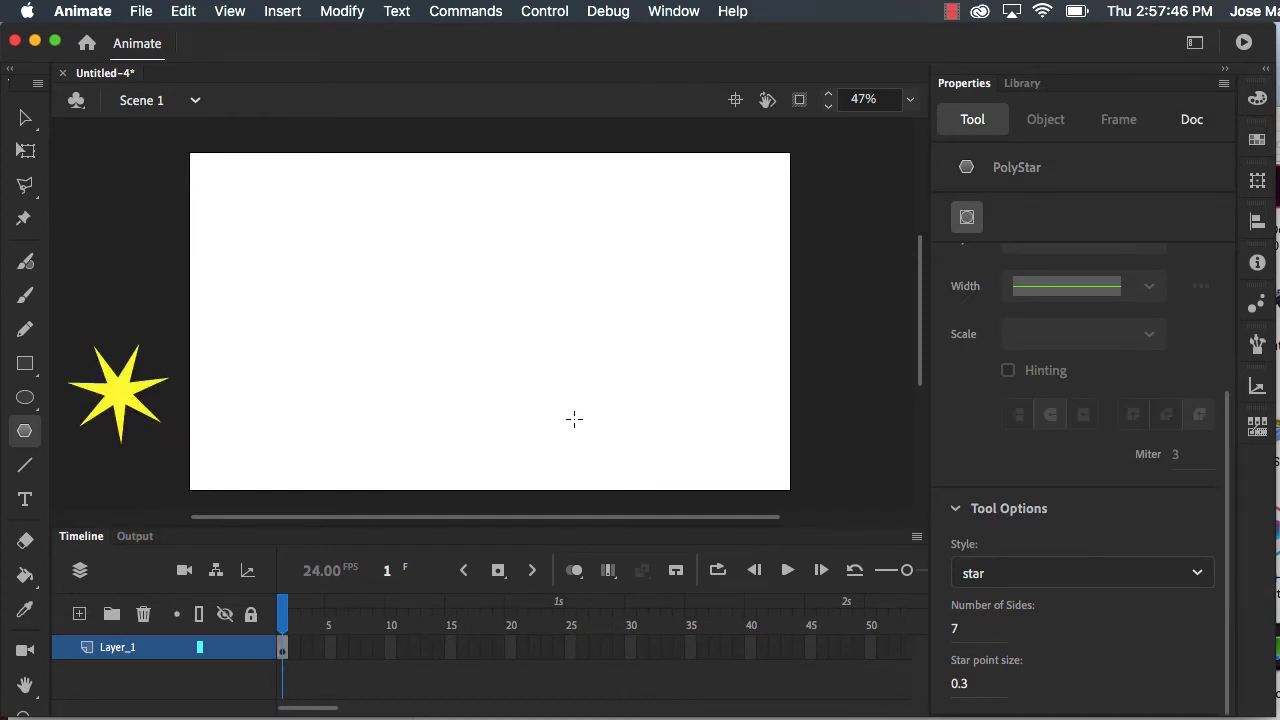
click(25, 117)
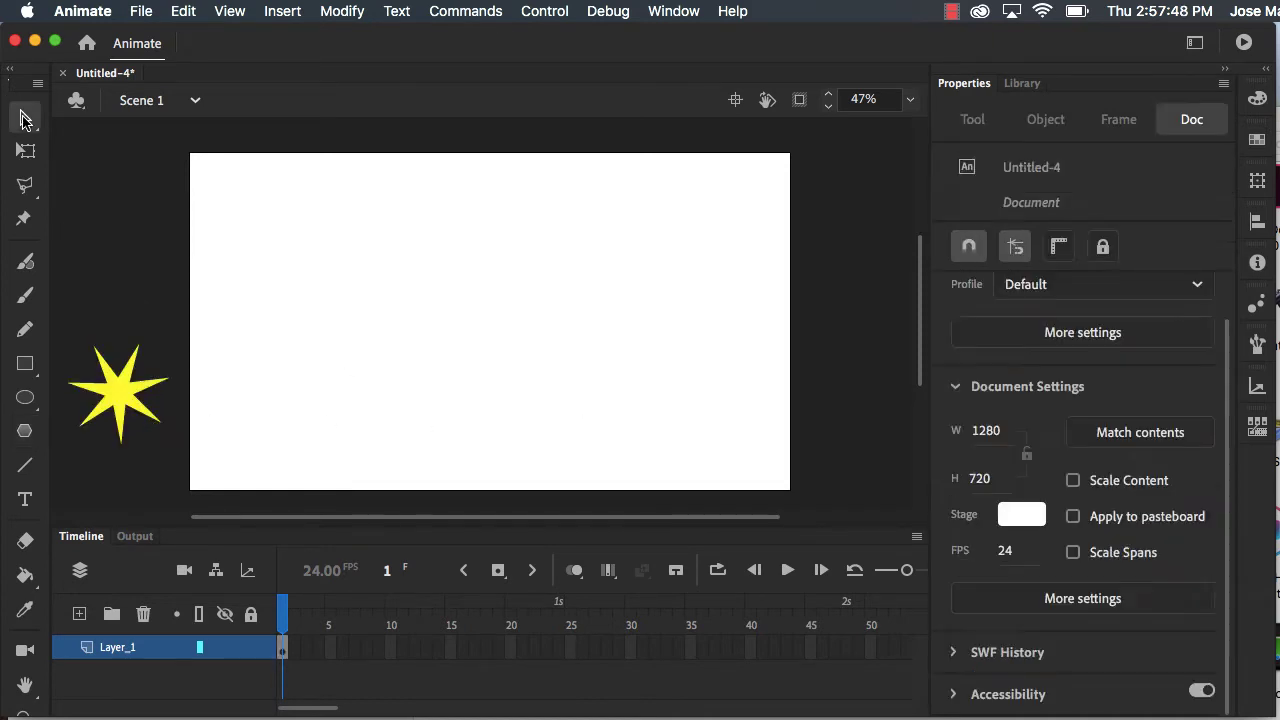
click(134, 402)
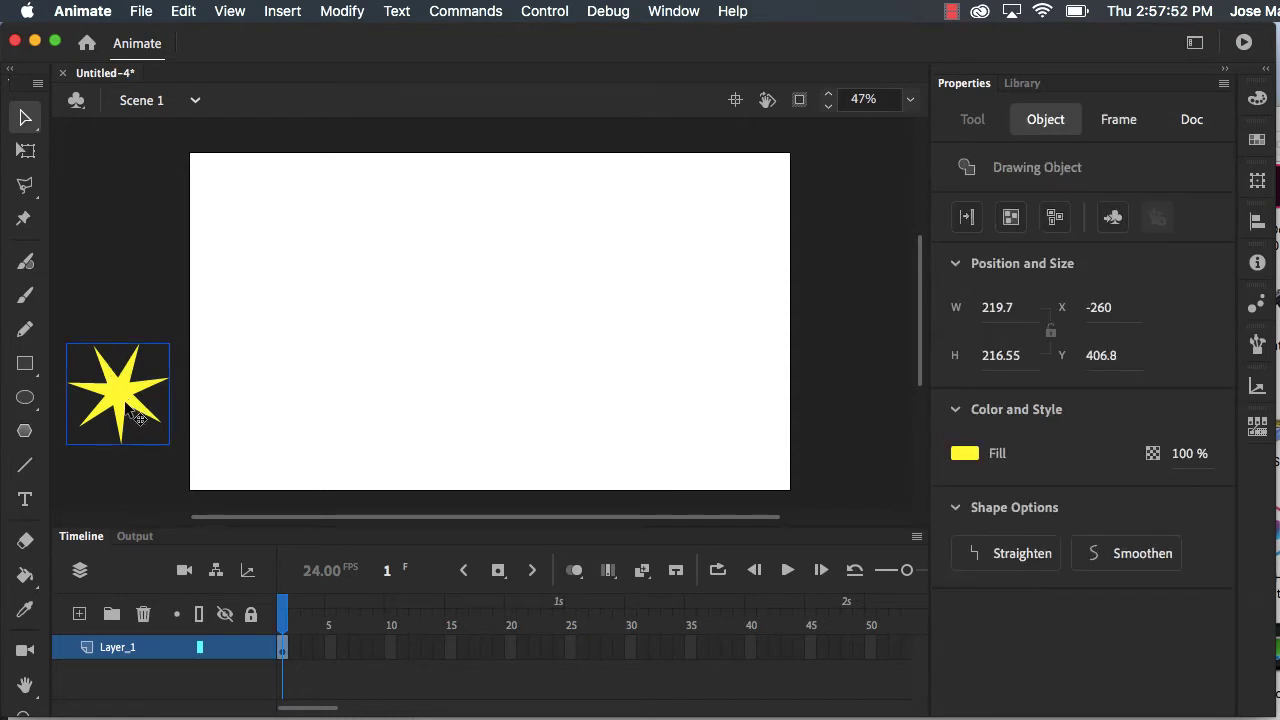
Convert the yellow star into a Movie Clip symbol named 'Star'.
right_click(117, 392)
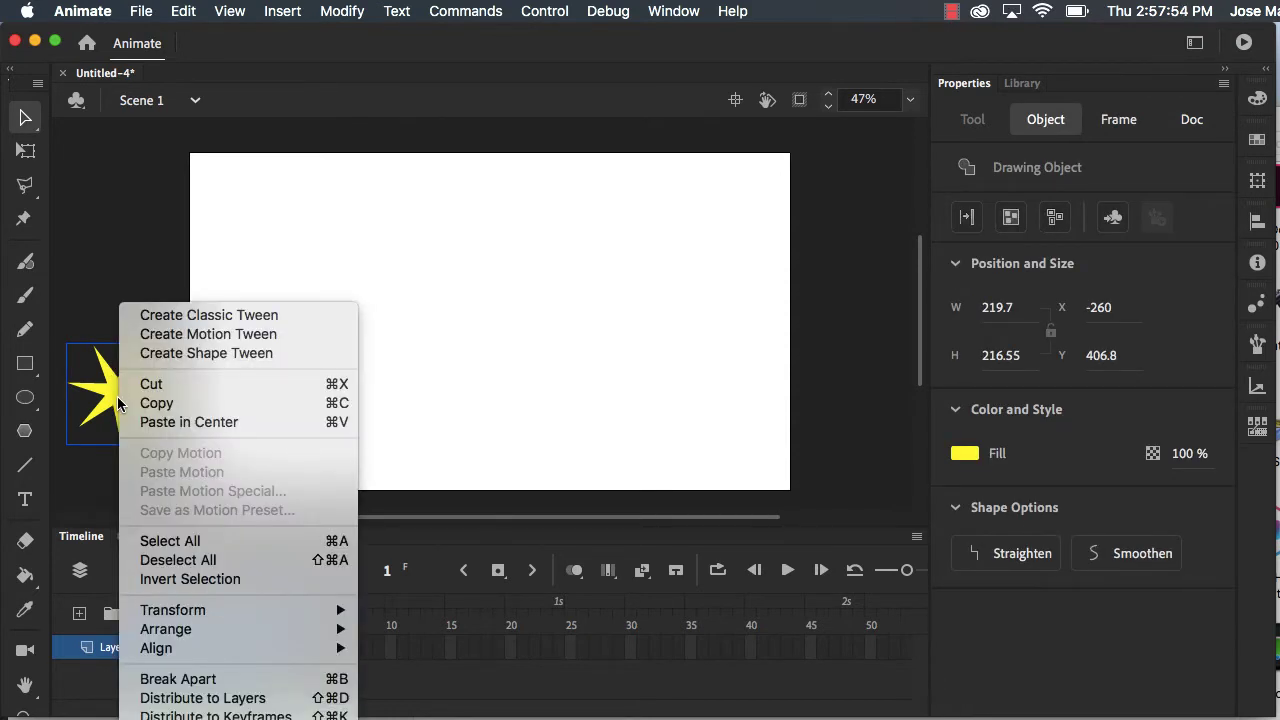
click(342, 11)
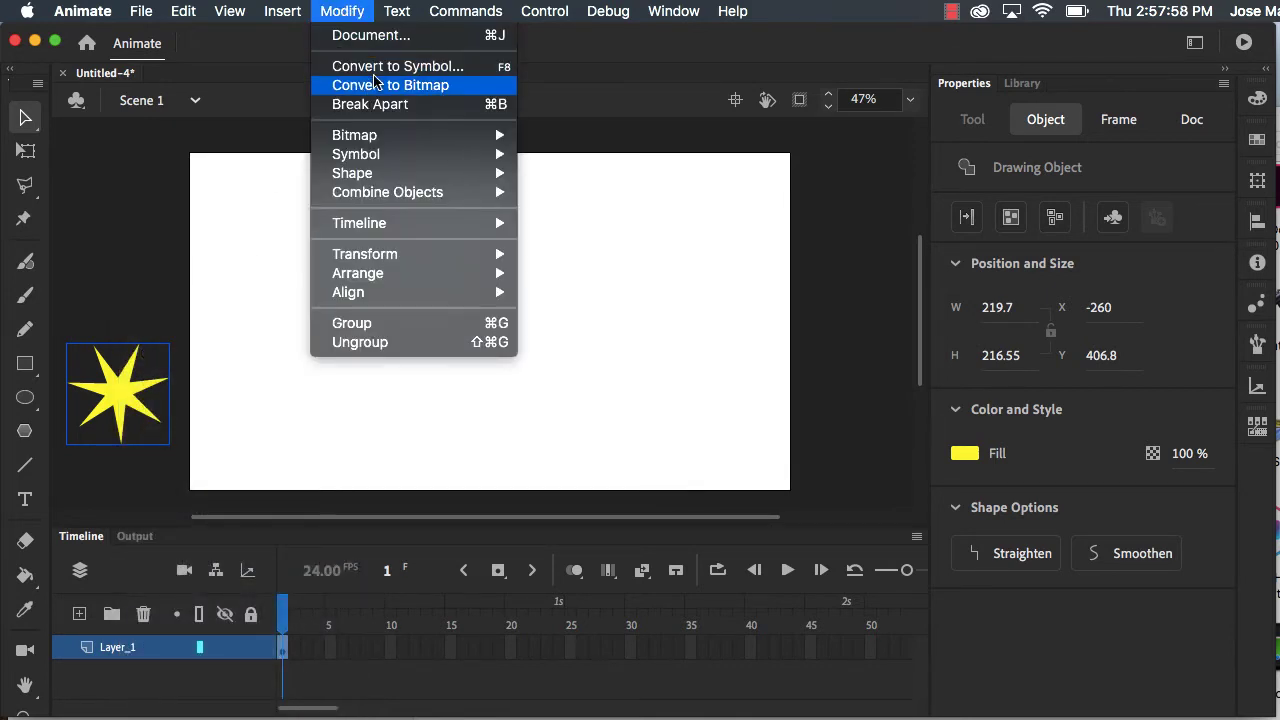
click(476, 67)
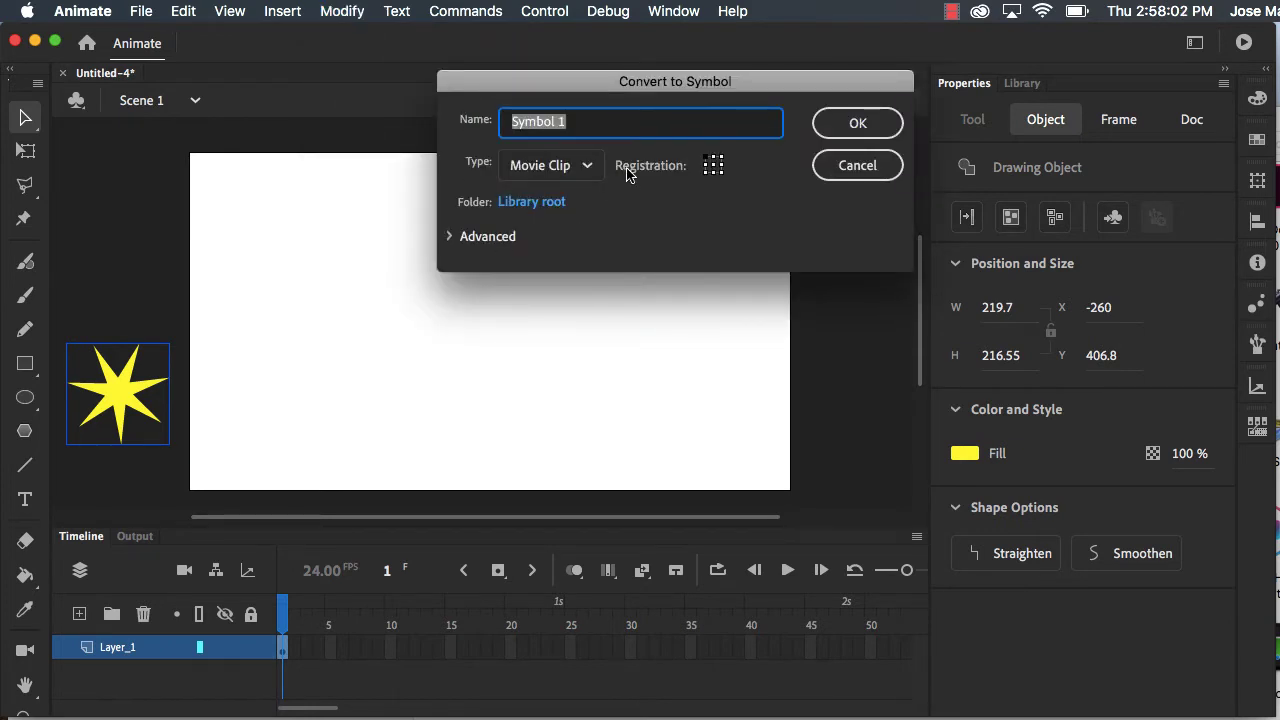
click(582, 176)
click(569, 202)
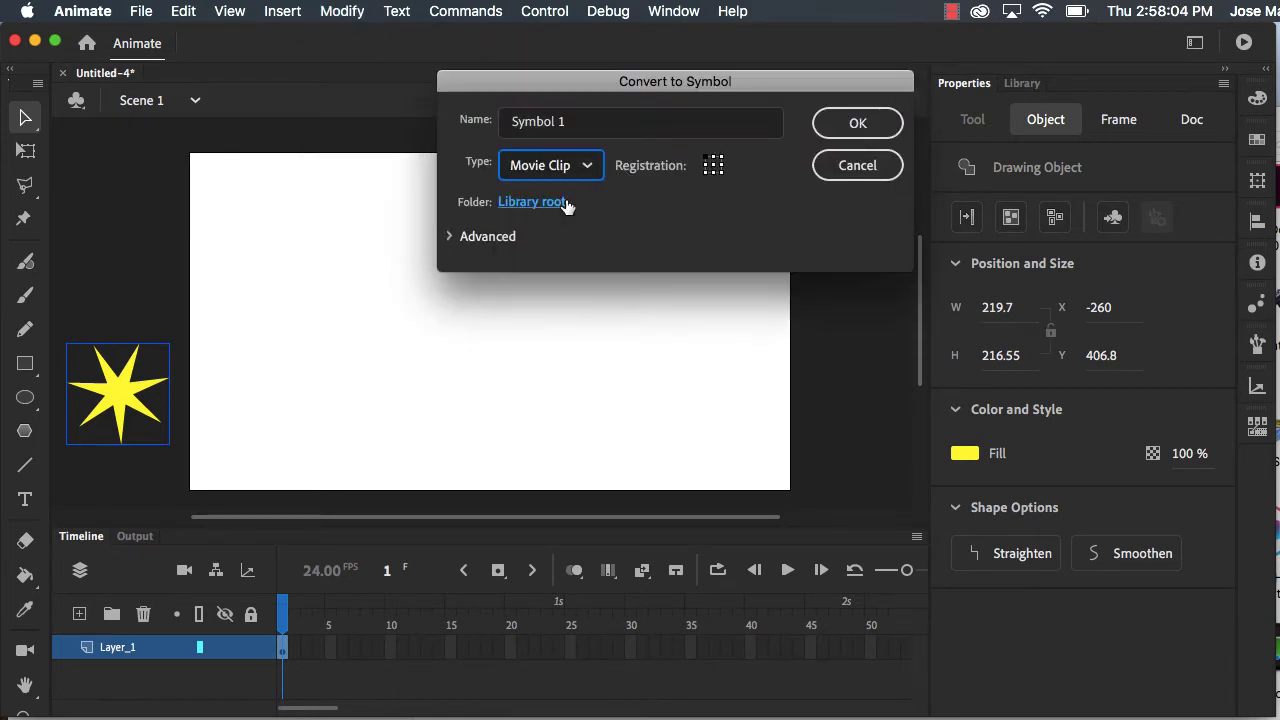
click(594, 134)
key(super+a)
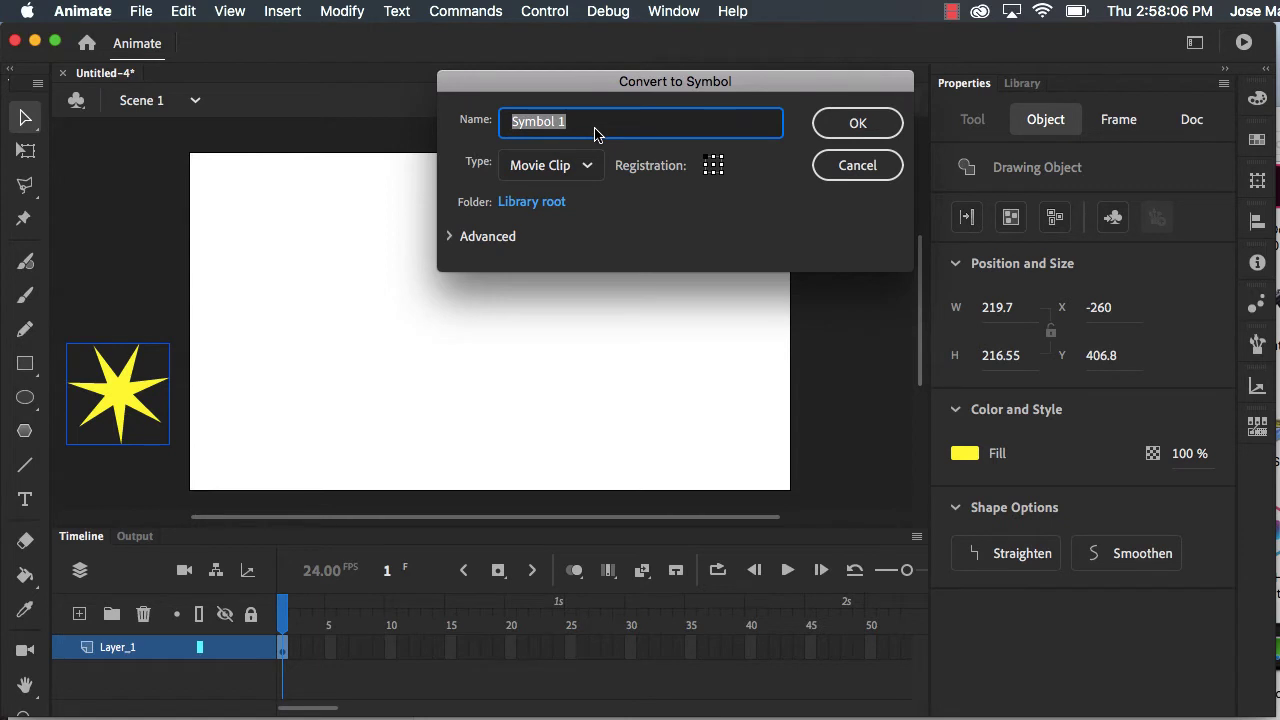
text(Star)
key(Return)
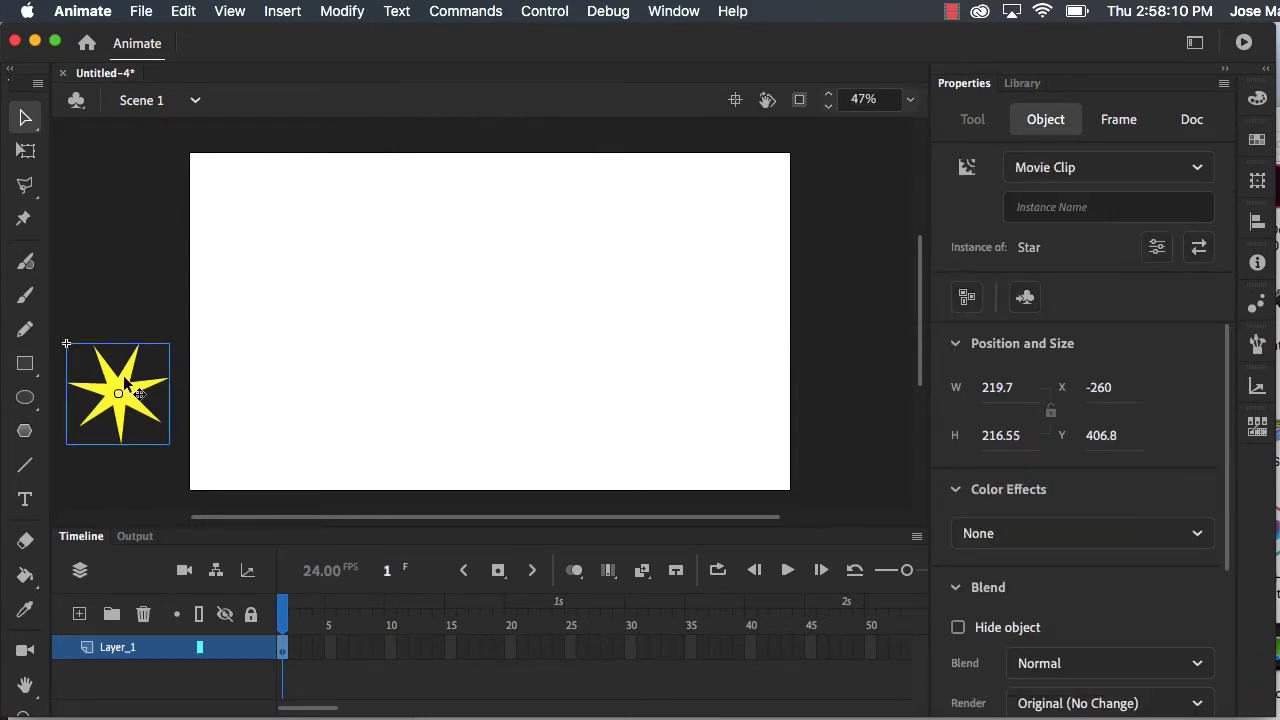
Add a motion tween moving the Star to X 1197.55, Y 432.35 at frame 24, then preview.
right_click(123, 375)
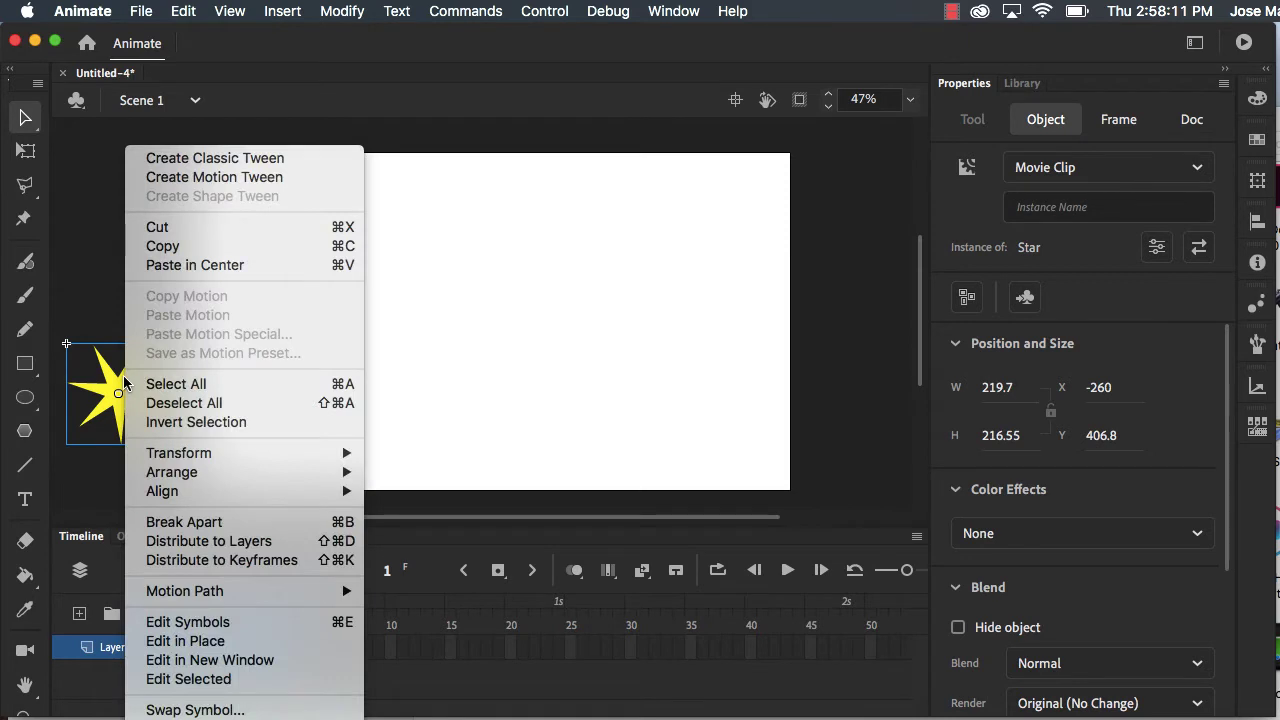
click(248, 180)
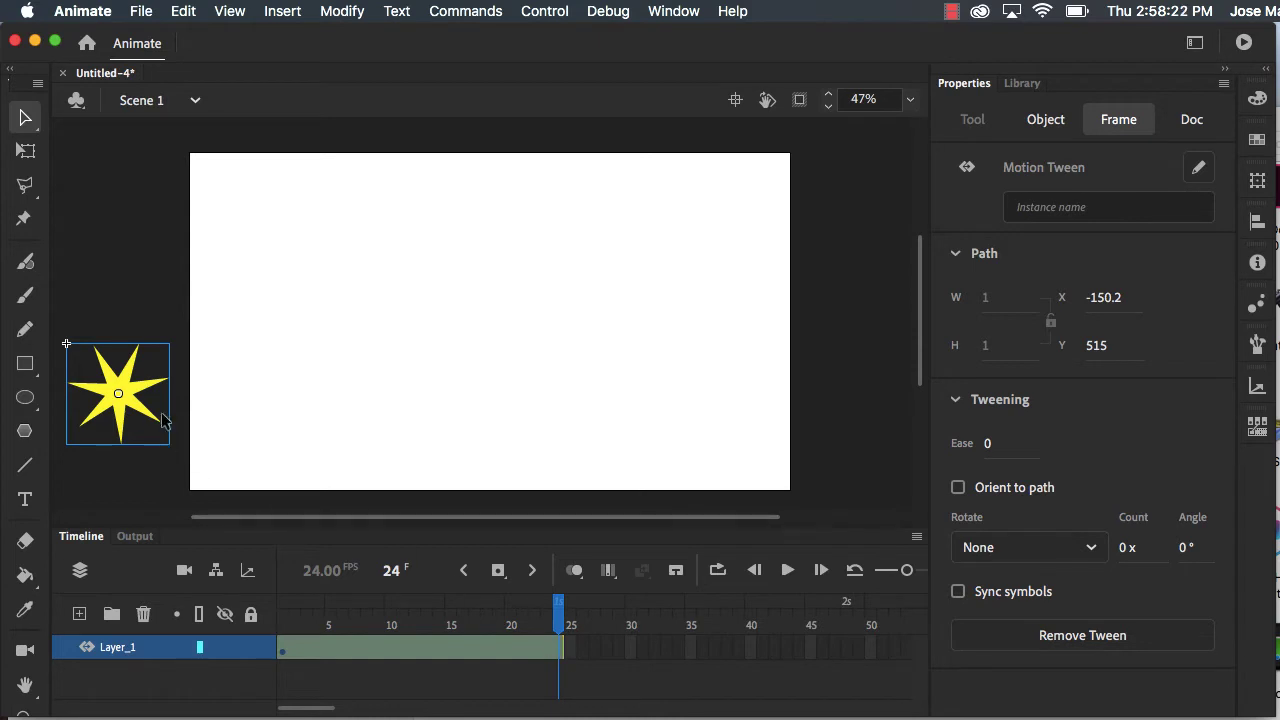
drag(143, 403, 838, 430)
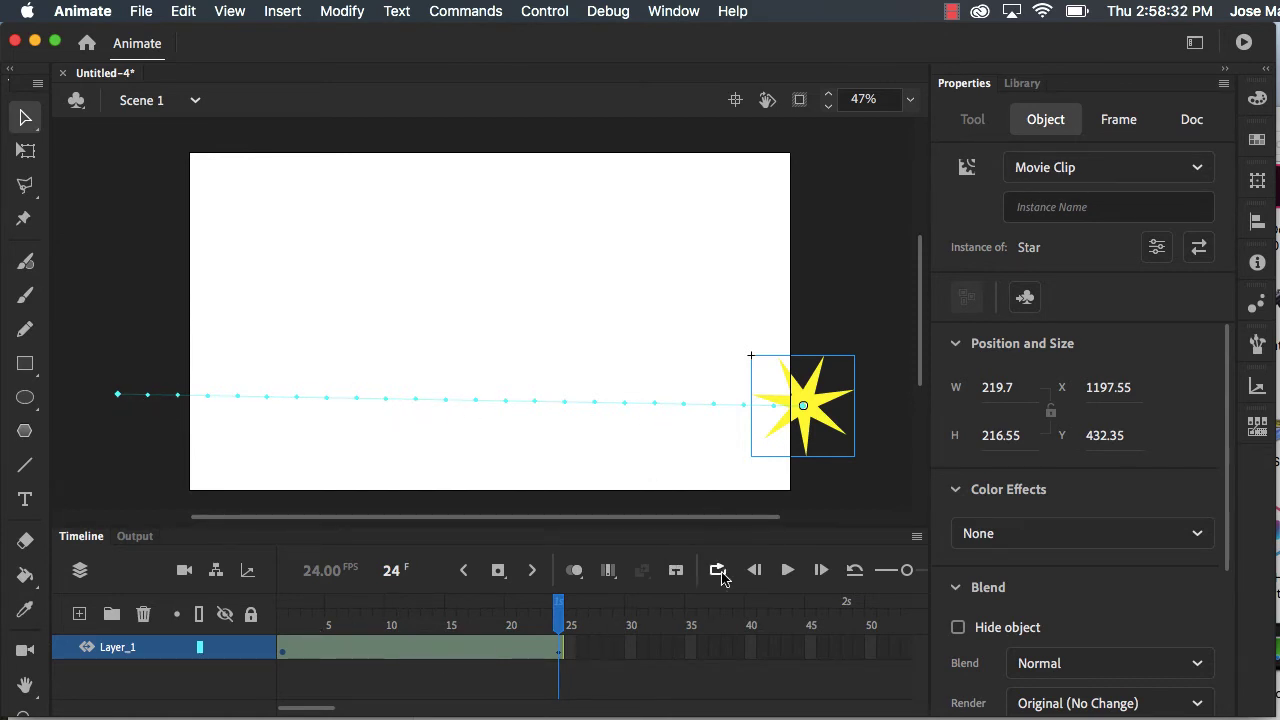
click(789, 578)
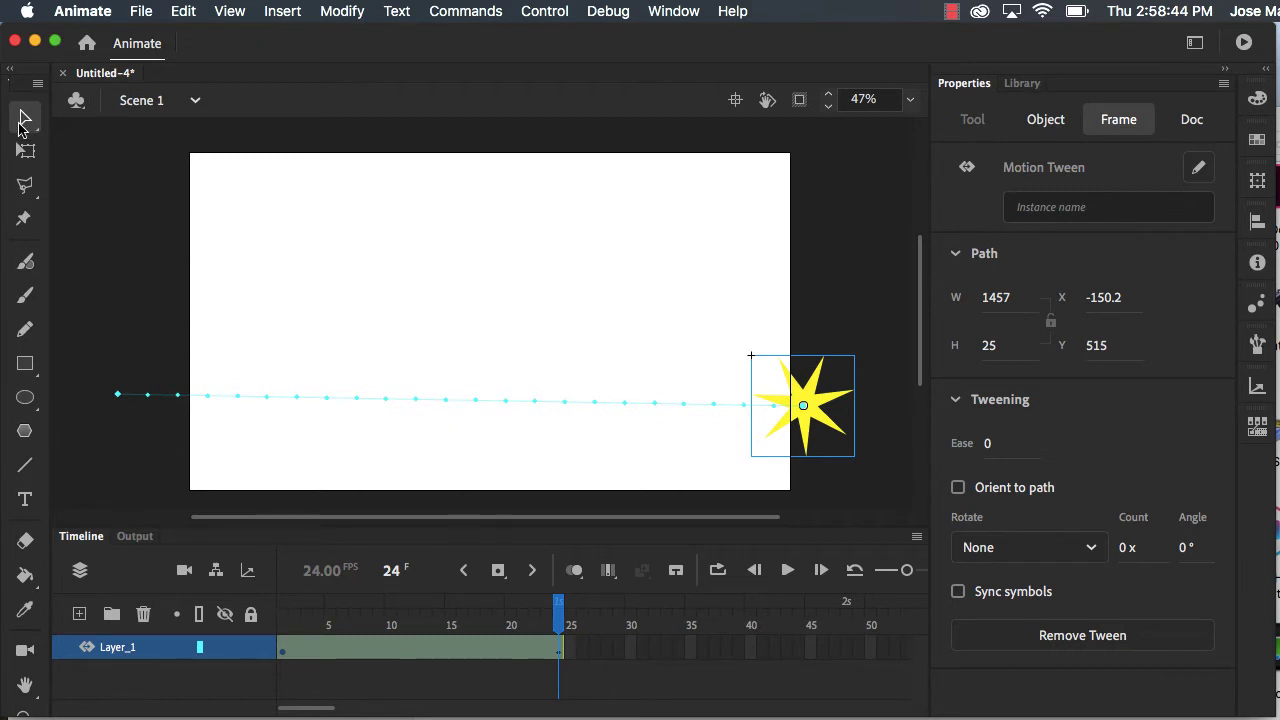
Bend the middle of the Star's motion path upward into an arc and preview it.
click(462, 408)
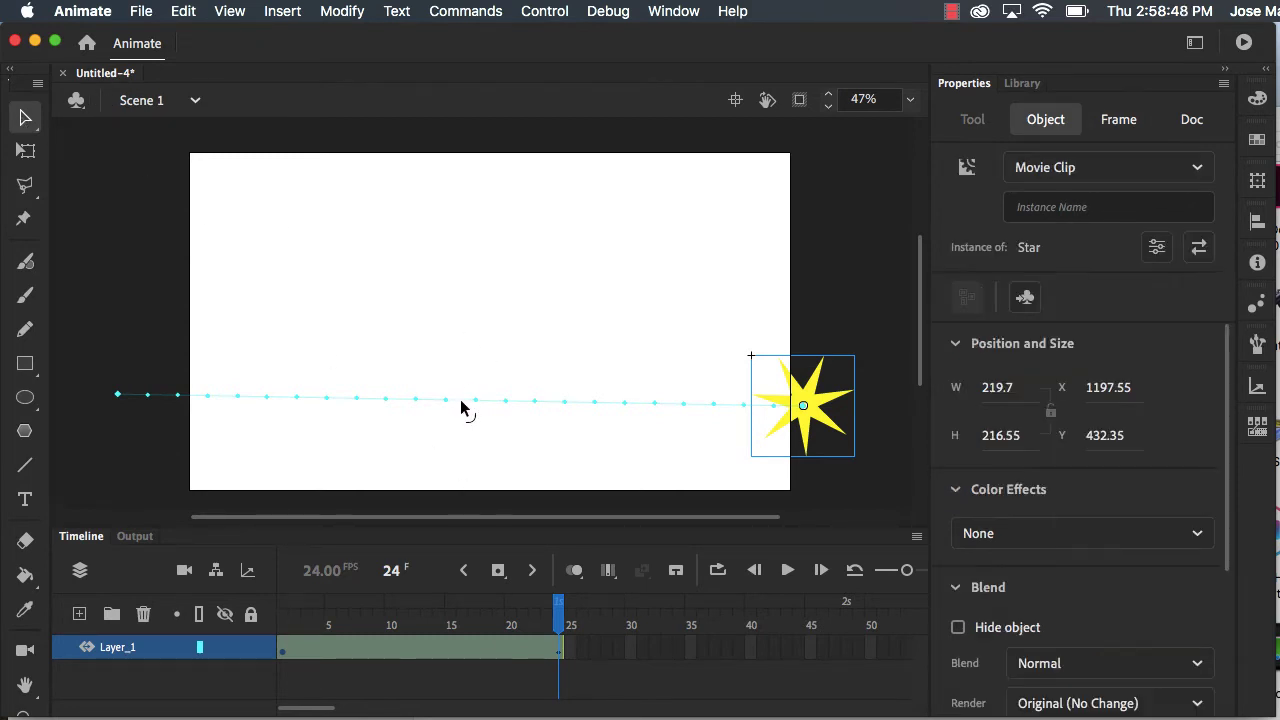
drag(462, 408, 466, 266)
click(787, 570)
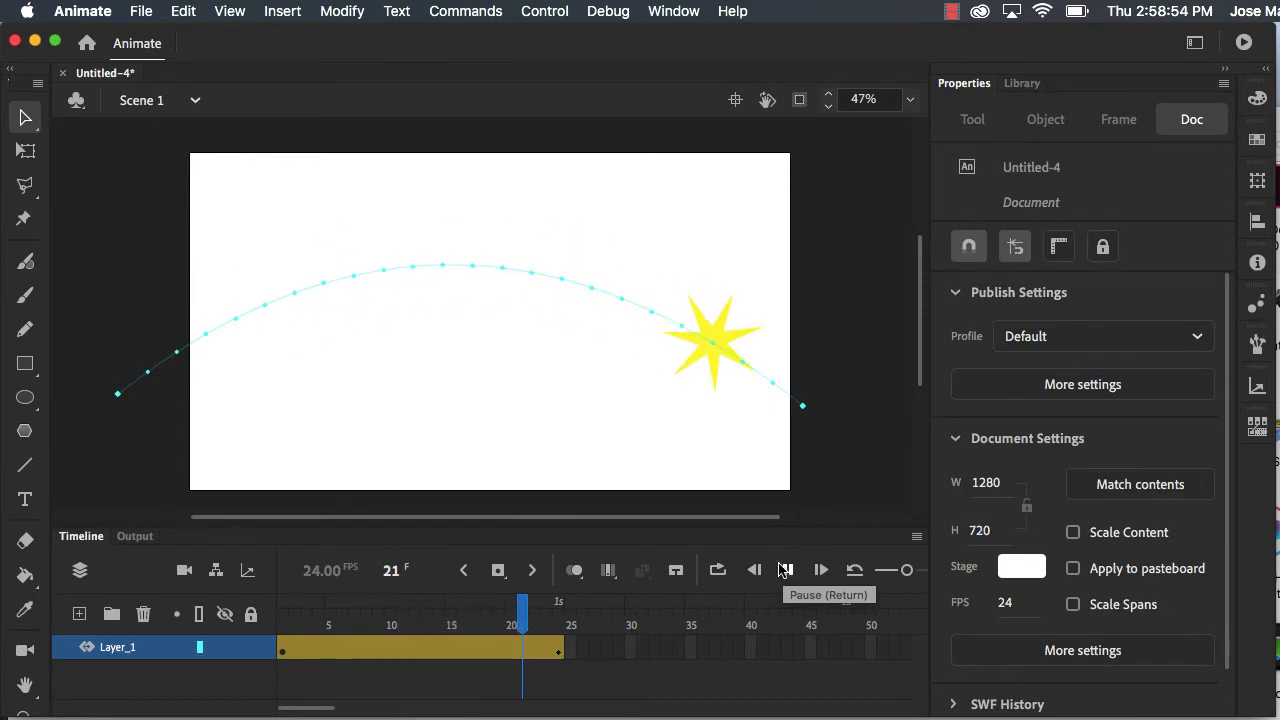
click(785, 569)
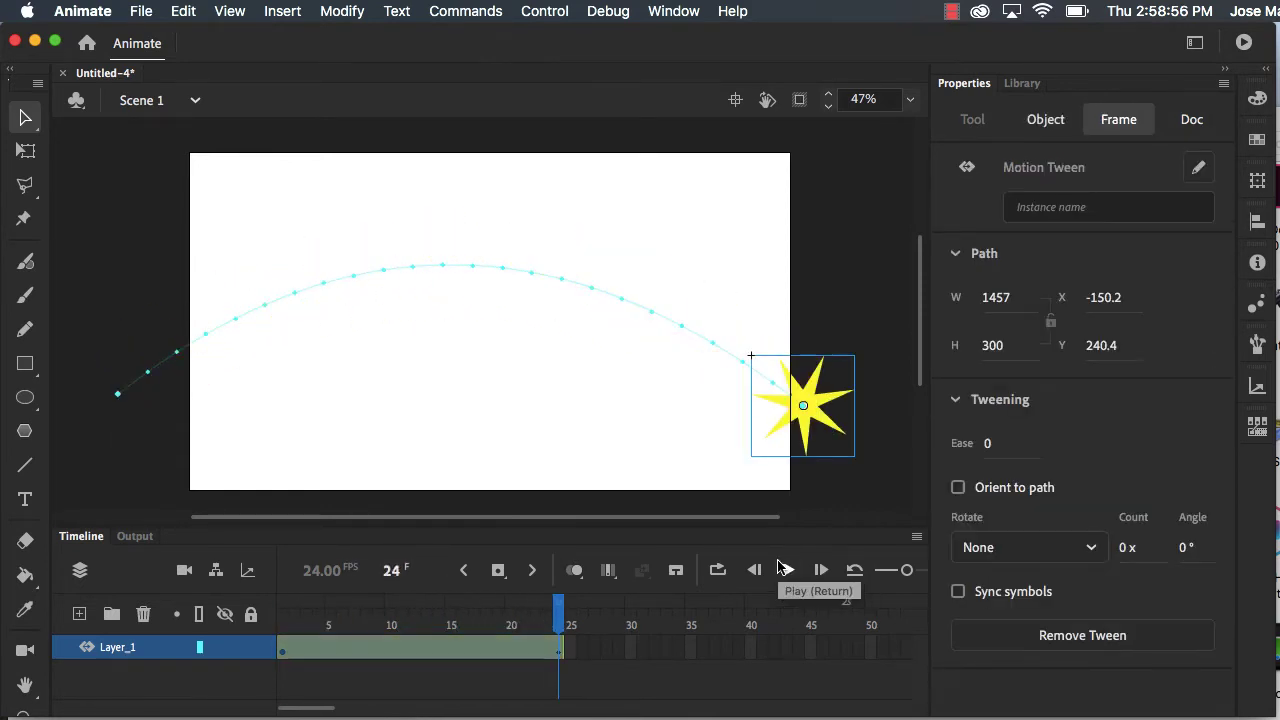
click(785, 569)
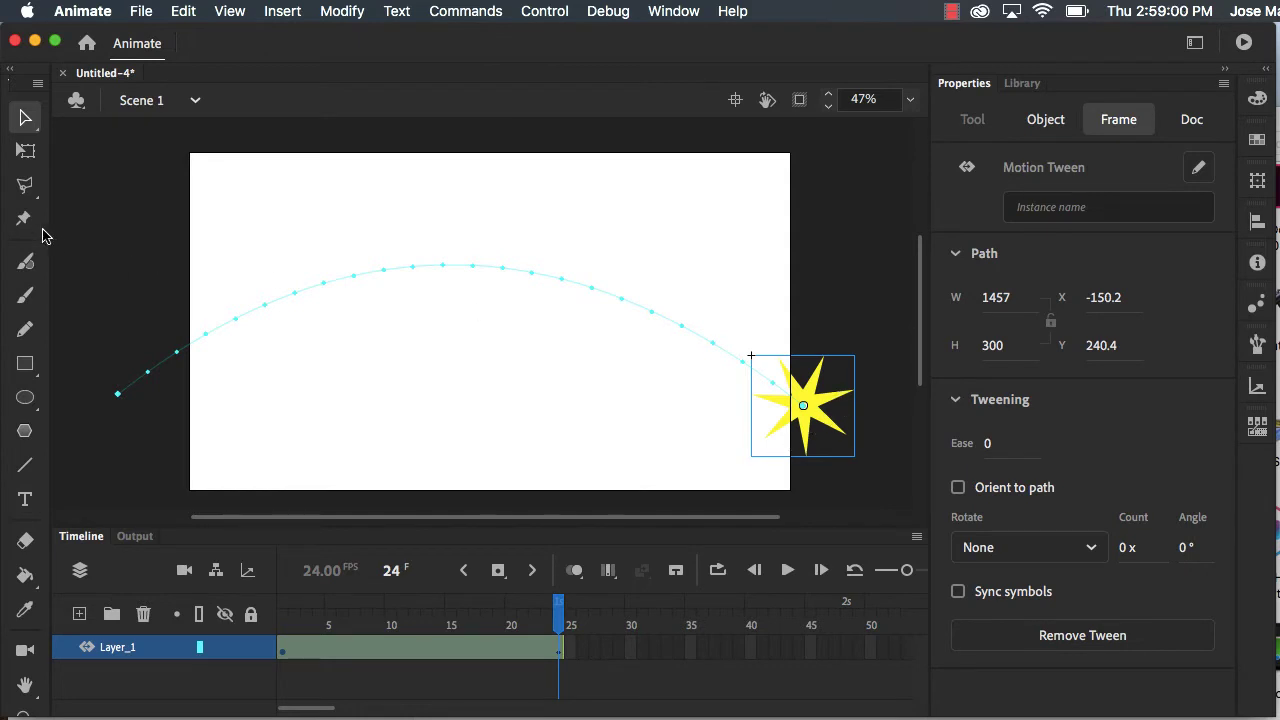
Reshape the path to rise from the left, arch high and hook down to the lower right.
click(24, 120)
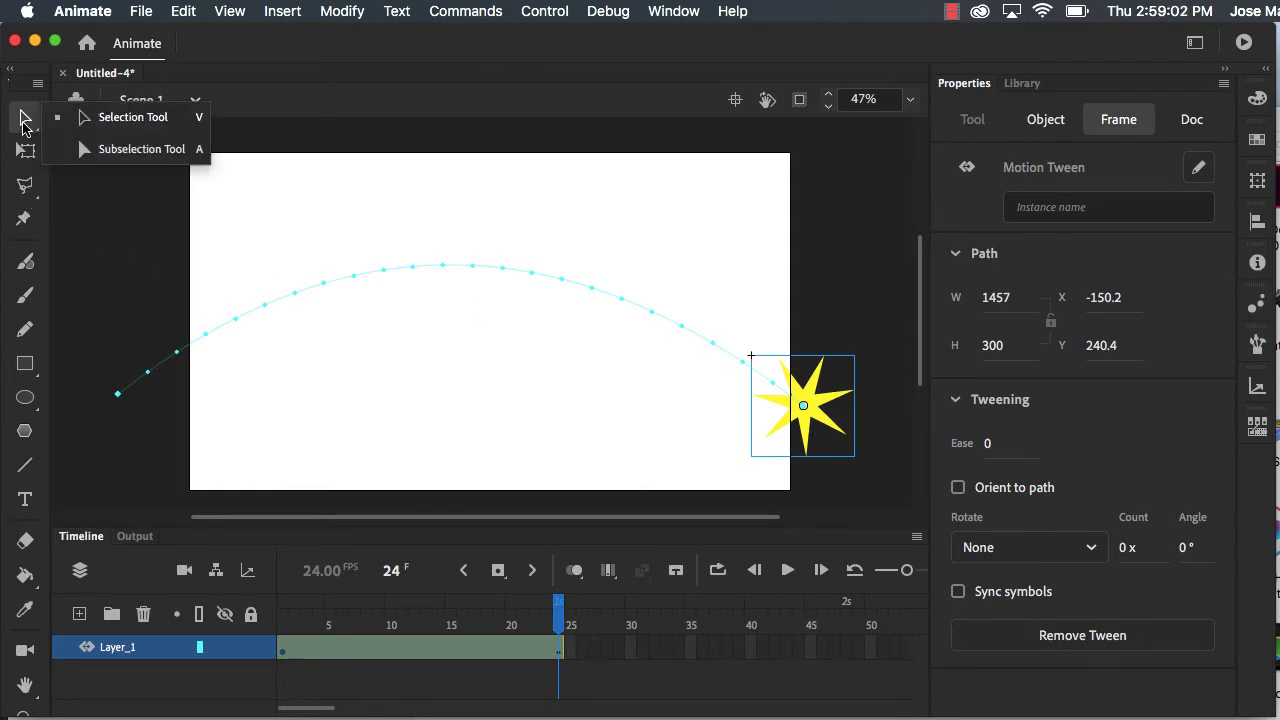
click(90, 119)
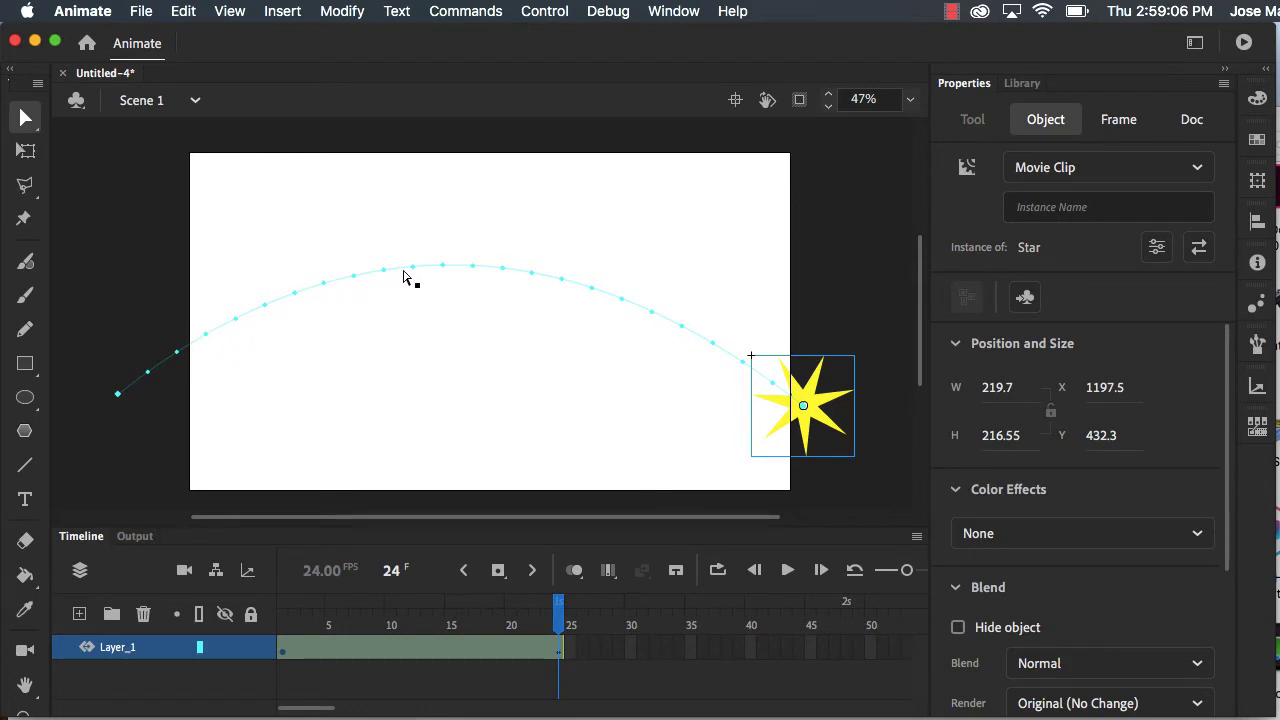
drag(410, 275, 418, 306)
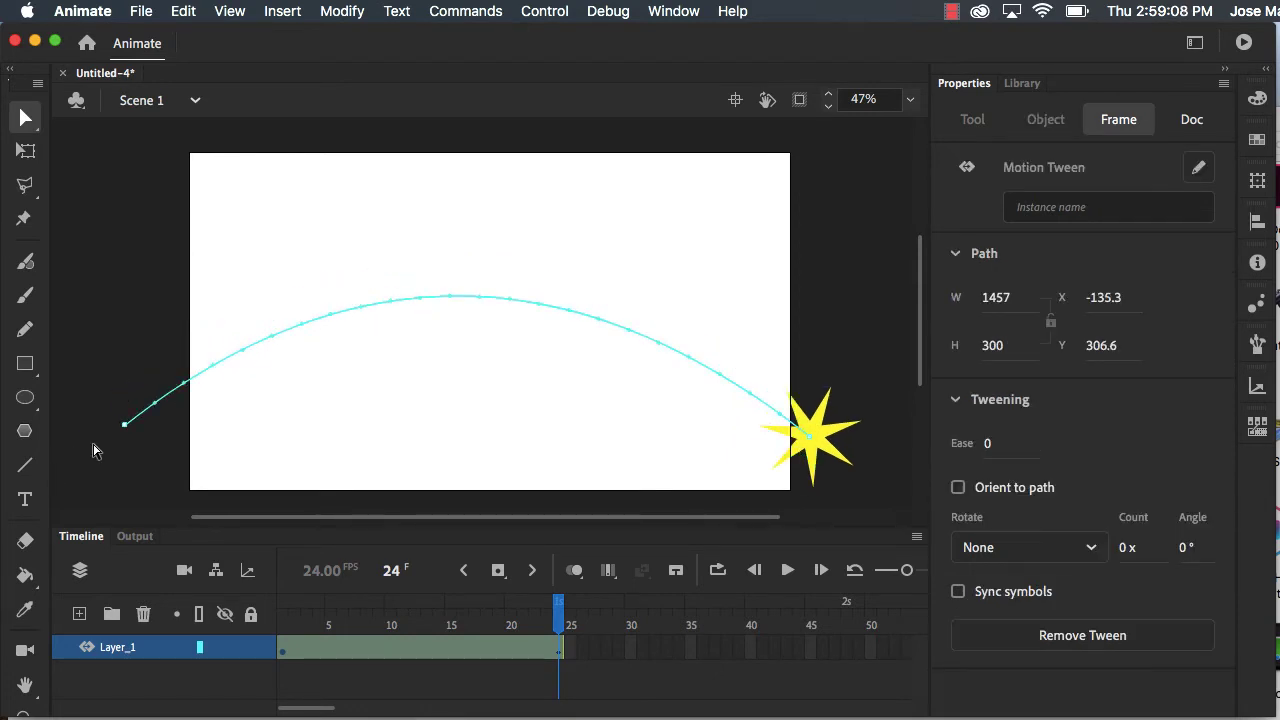
drag(127, 432, 133, 310)
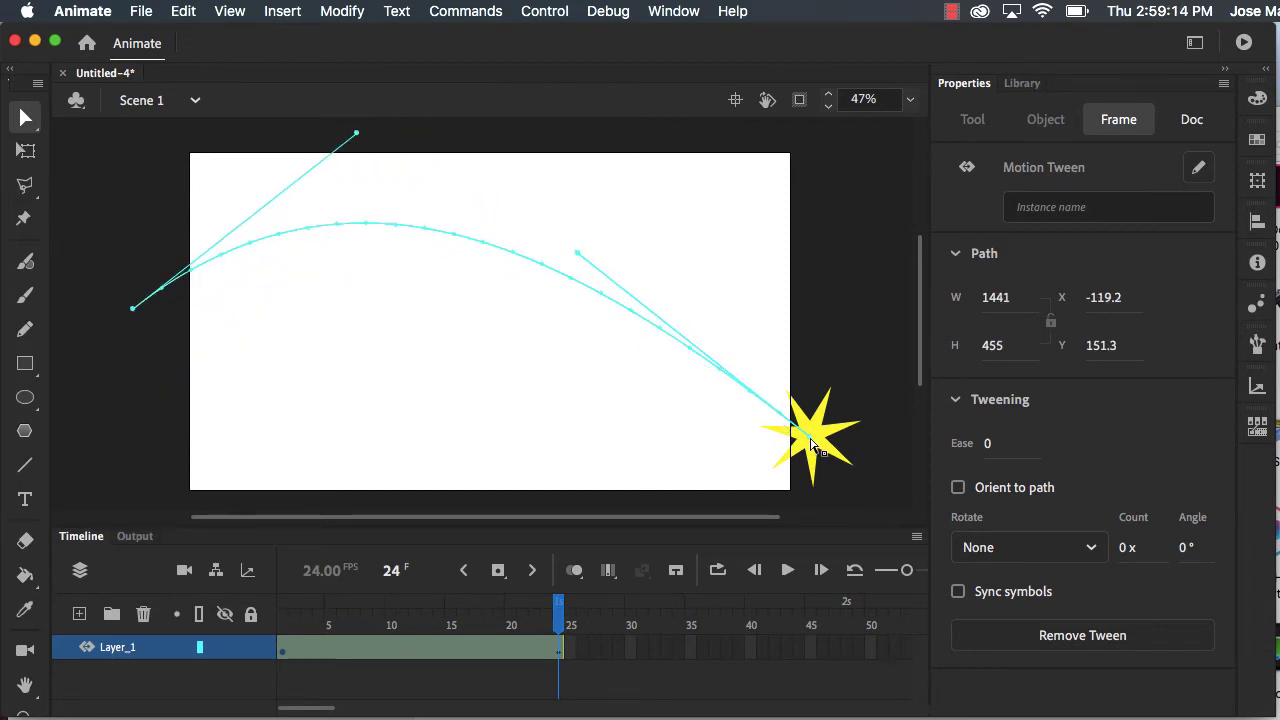
drag(817, 437, 723, 447)
drag(489, 266, 778, 257)
click(787, 570)
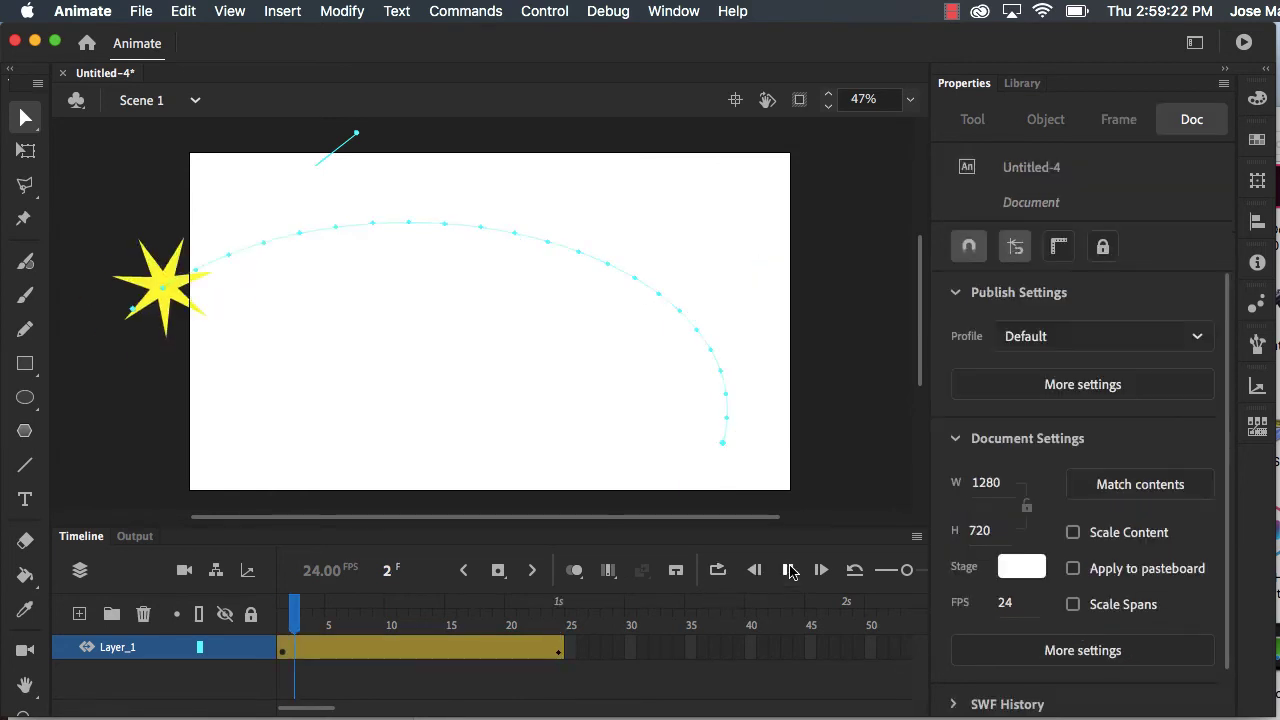
Switch to Subselection and nudge the motion path's position value.
click(787, 570)
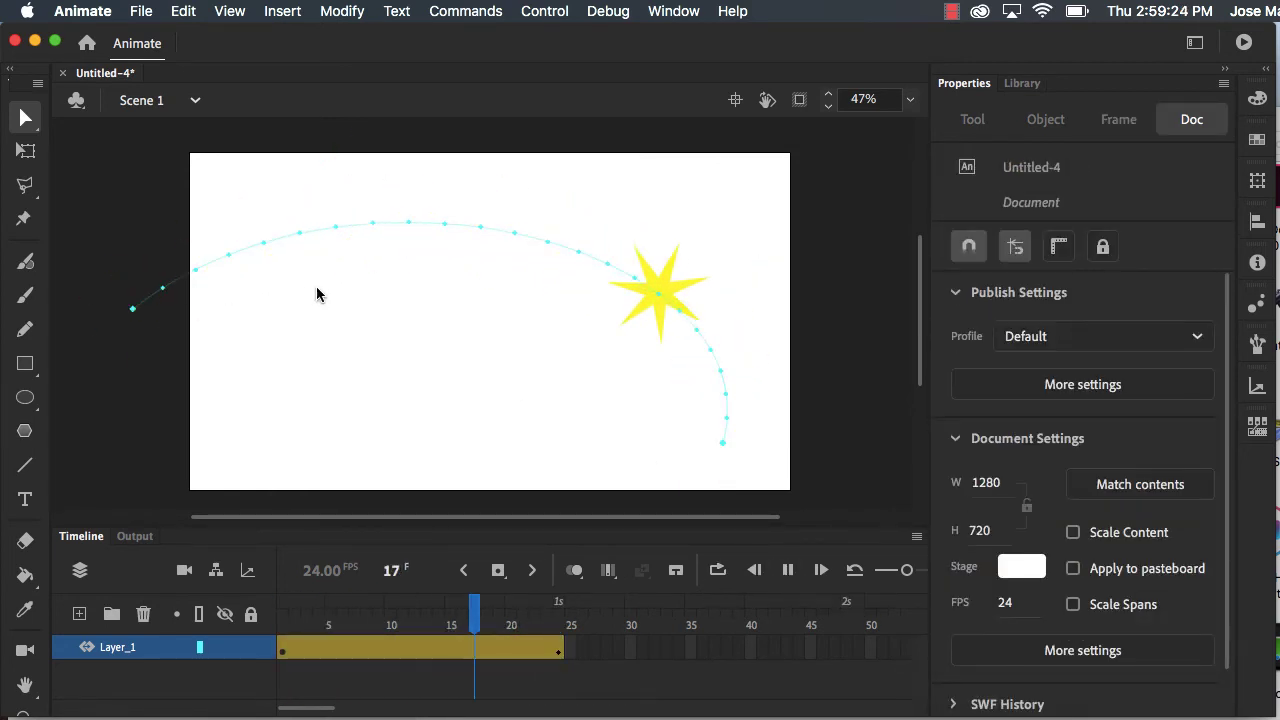
click(26, 118)
click(129, 146)
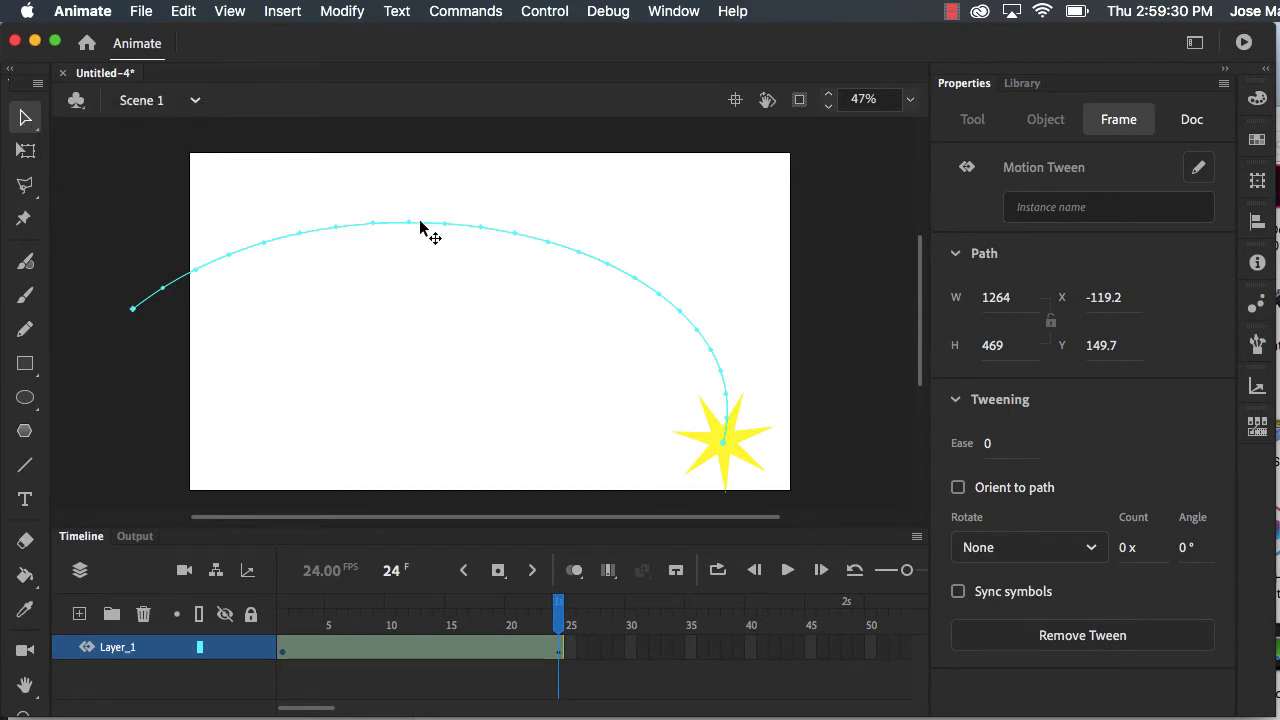
drag(1105, 345, 1024, 345)
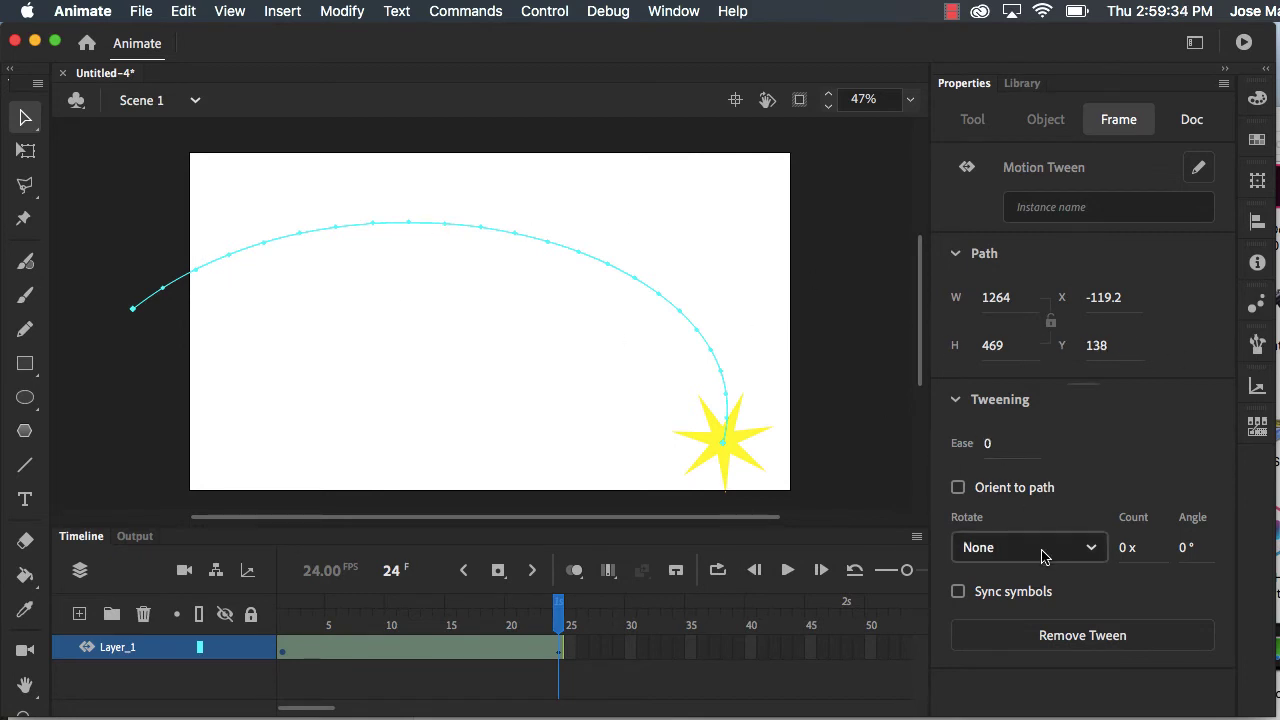
Set the tween's Rotate to Clockwise with Count 2 and preview the spin.
click(1080, 551)
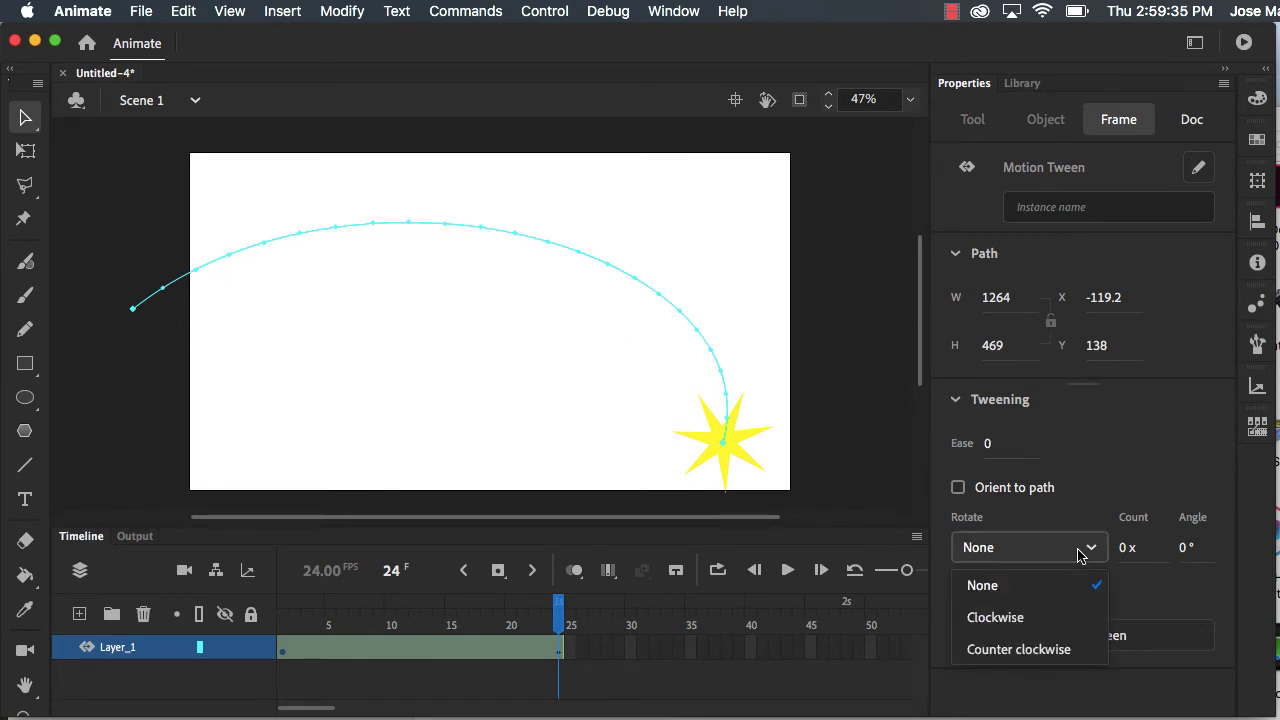
click(1060, 611)
click(1127, 547)
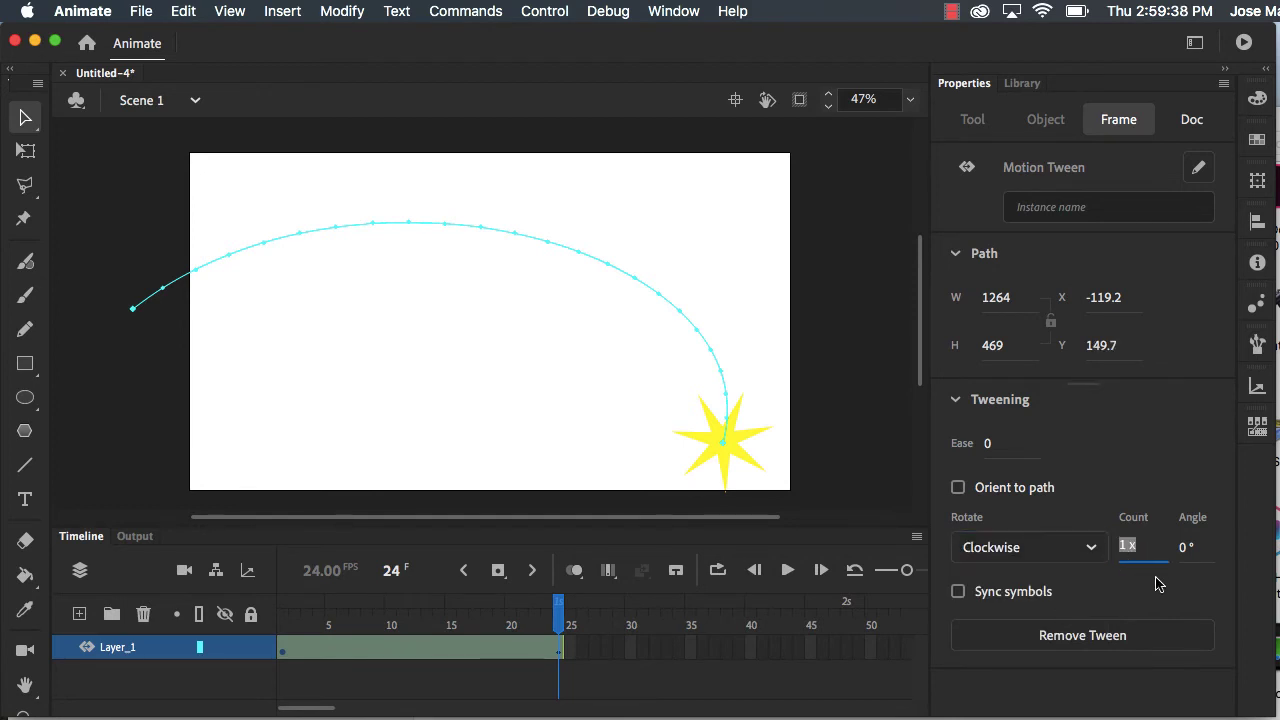
text(2)
click(787, 569)
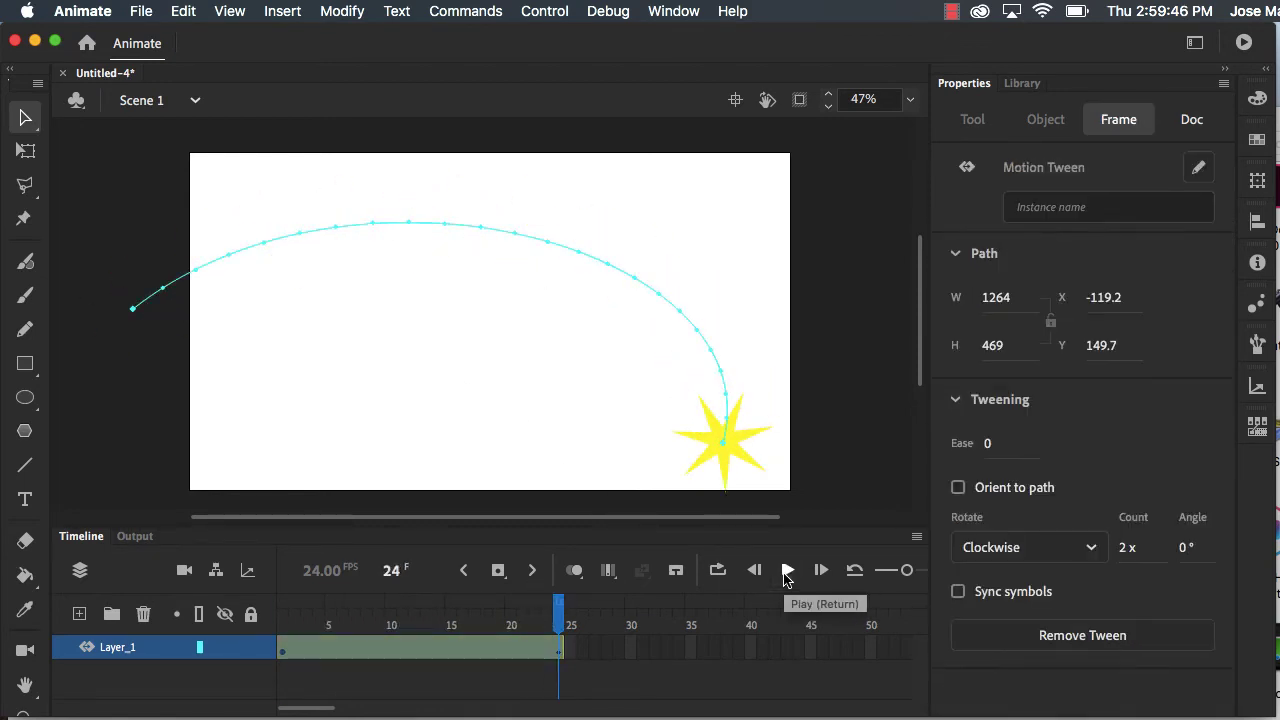
click(787, 572)
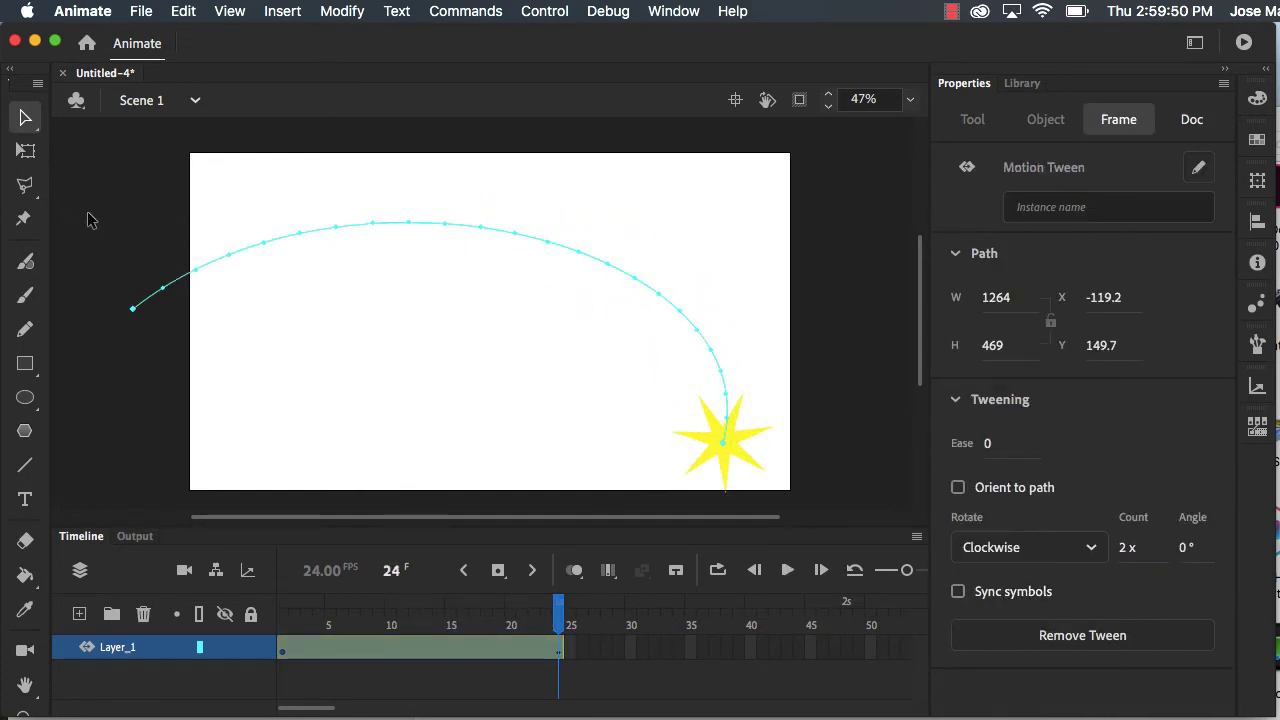
At frame 24, set the Star's Color Effect to Alpha 28% and preview the fade.
click(737, 450)
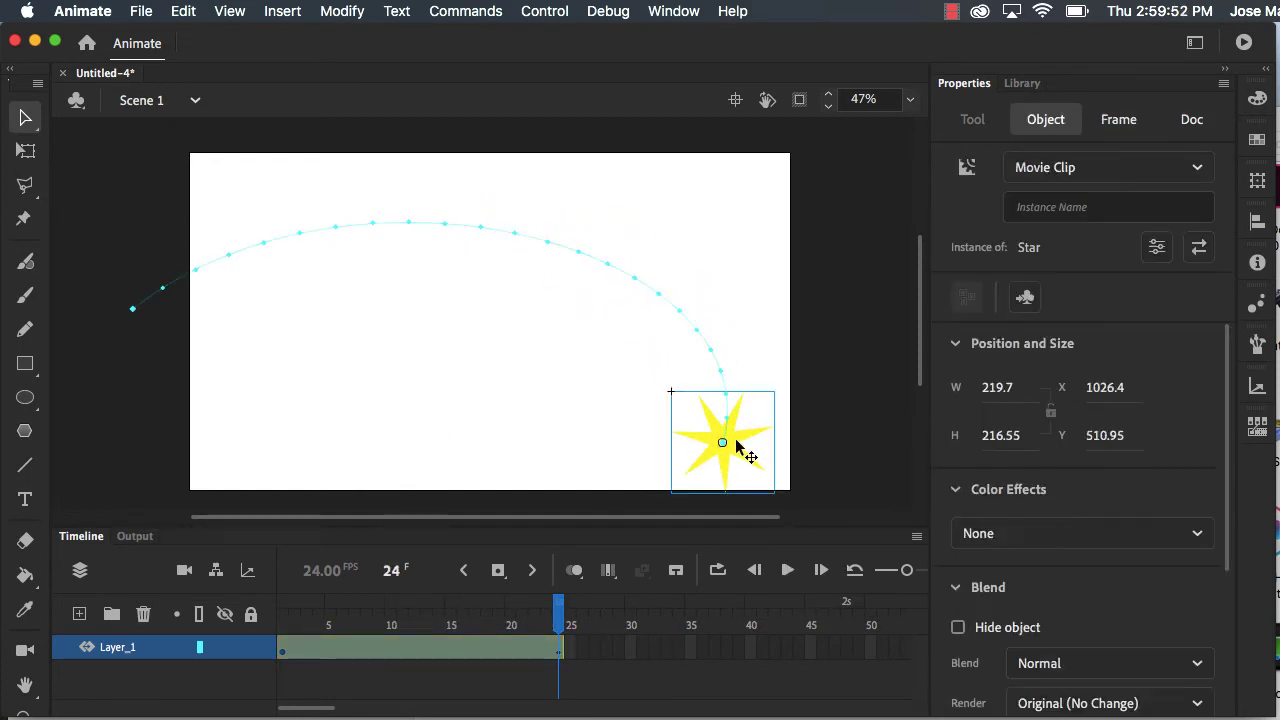
click(1067, 537)
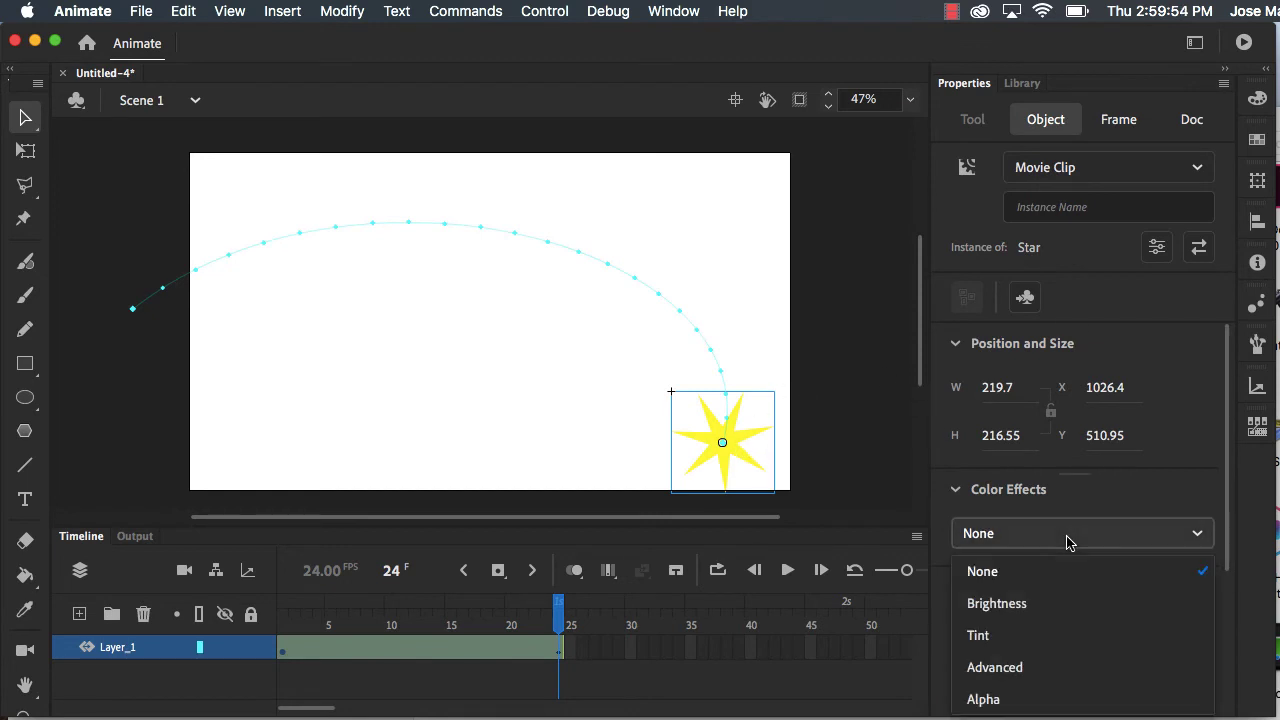
click(1009, 699)
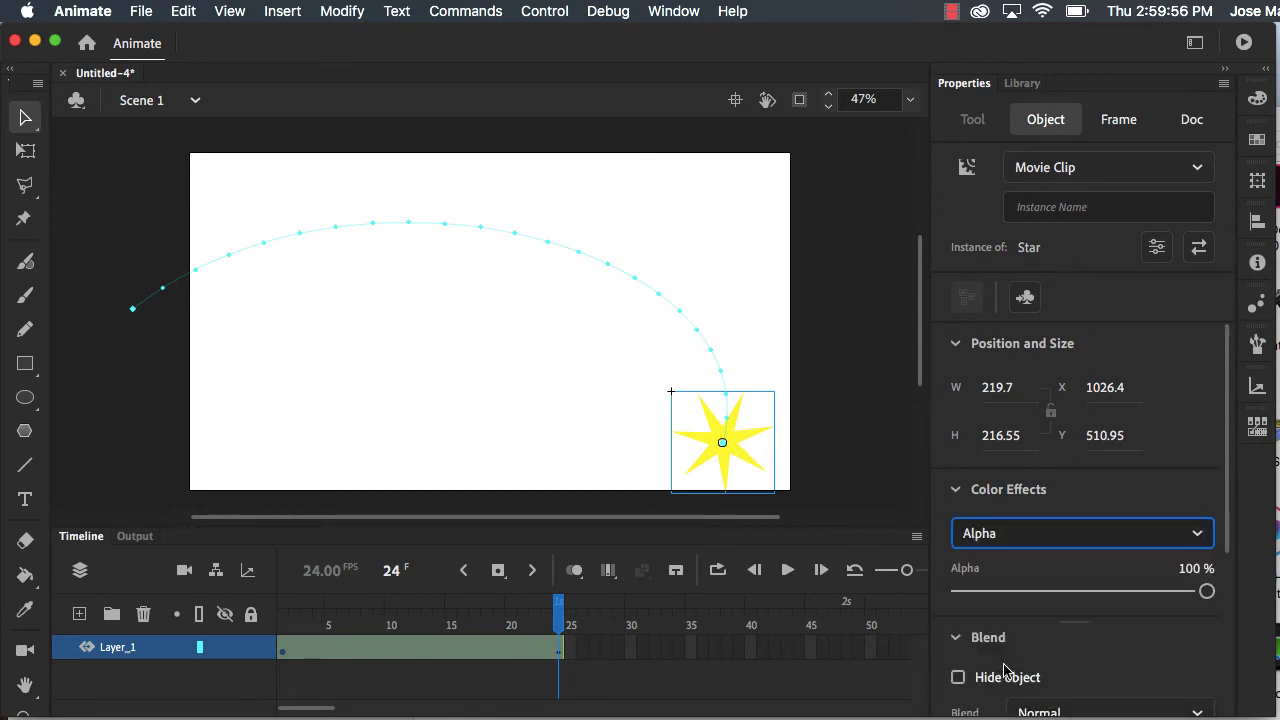
drag(1207, 591, 1062, 590)
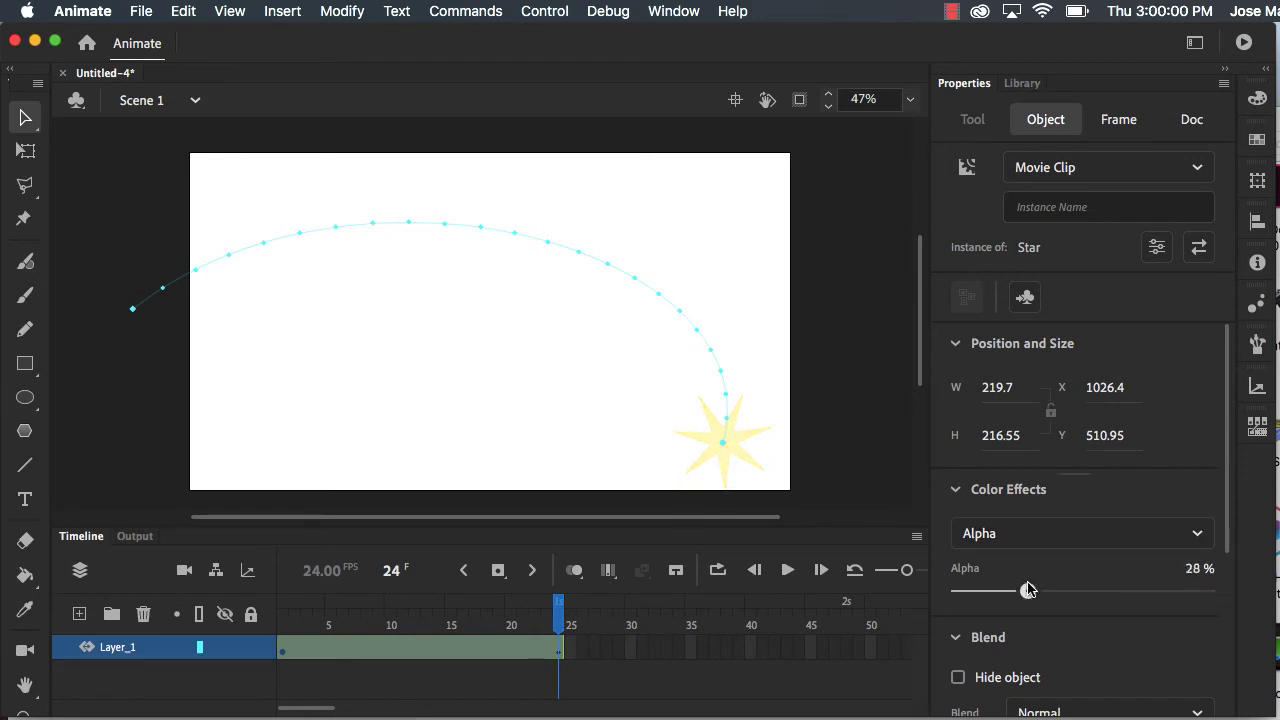
drag(1025, 589, 1051, 591)
click(787, 570)
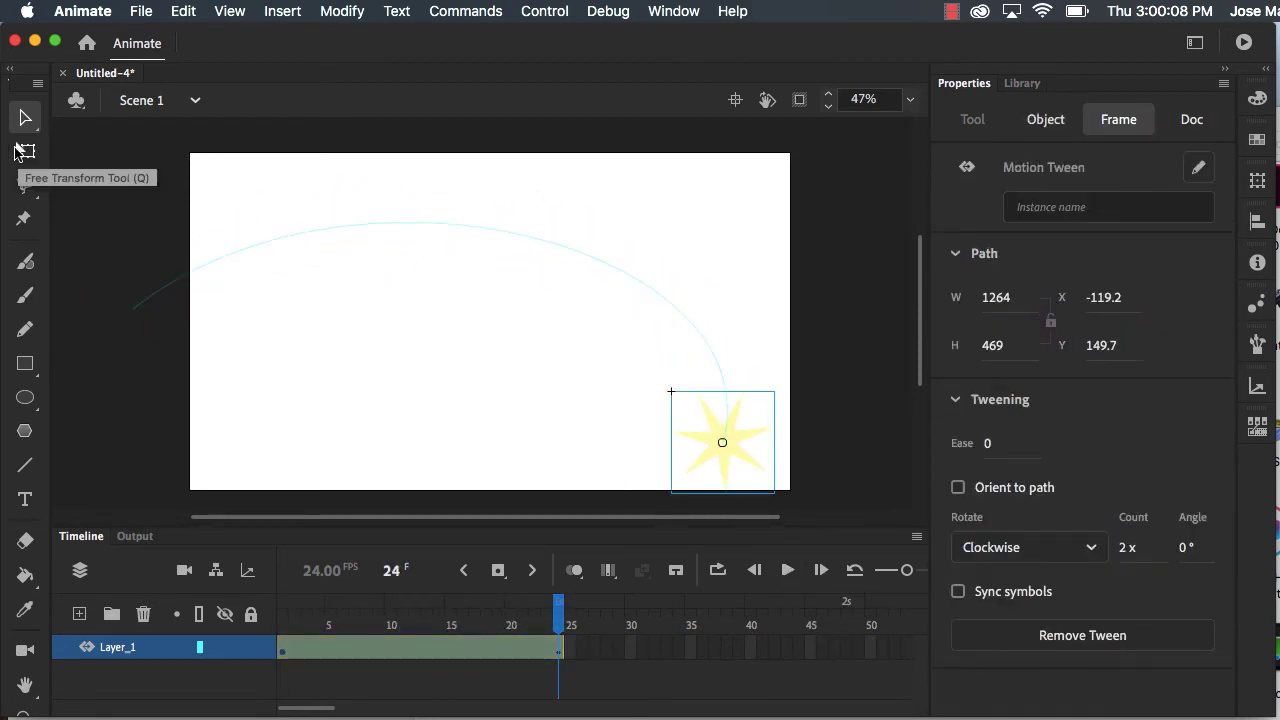
Scale the Star down to 96.3 × 94.9 at frame 24 with Free Transform and preview.
click(15, 152)
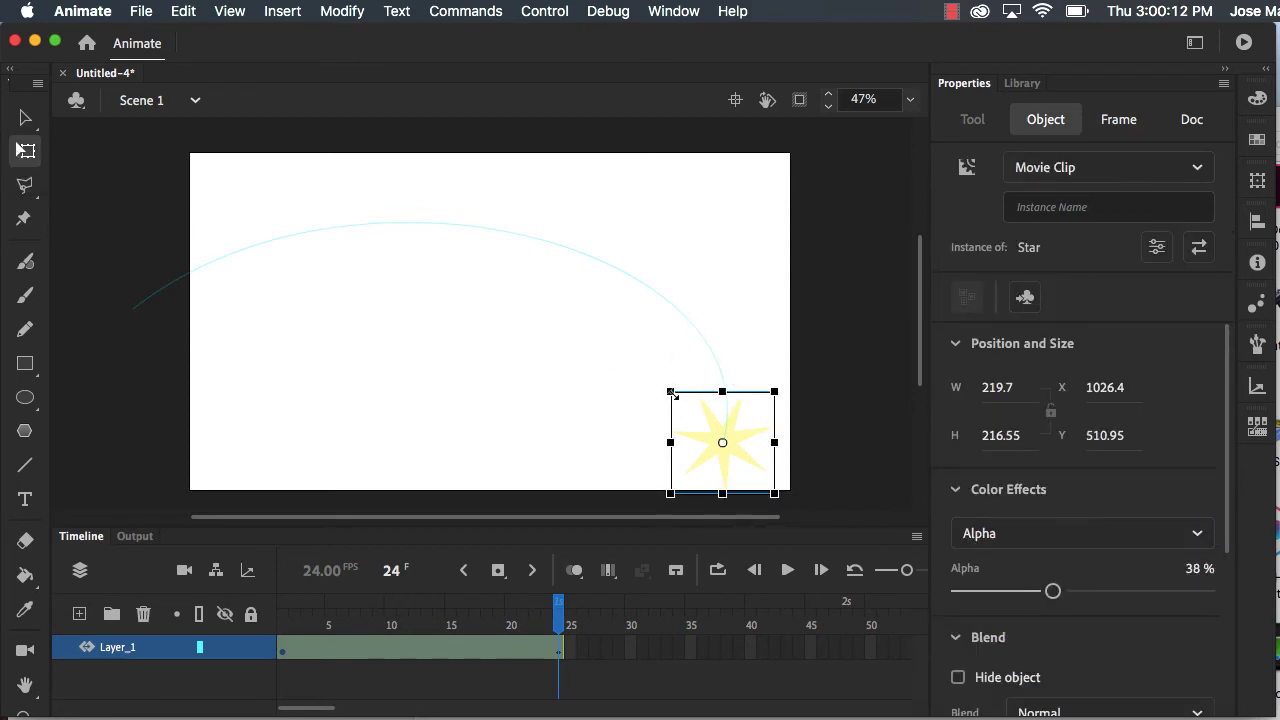
drag(670, 391, 698, 420)
click(787, 570)
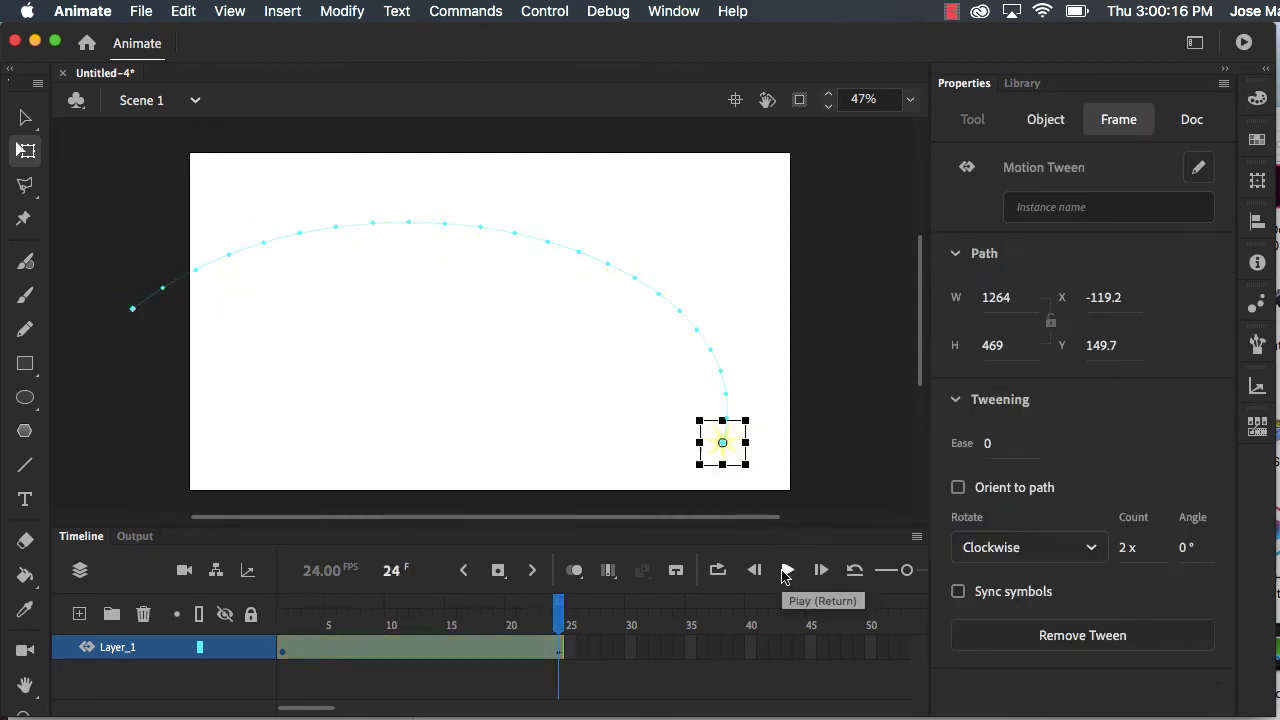
click(786, 570)
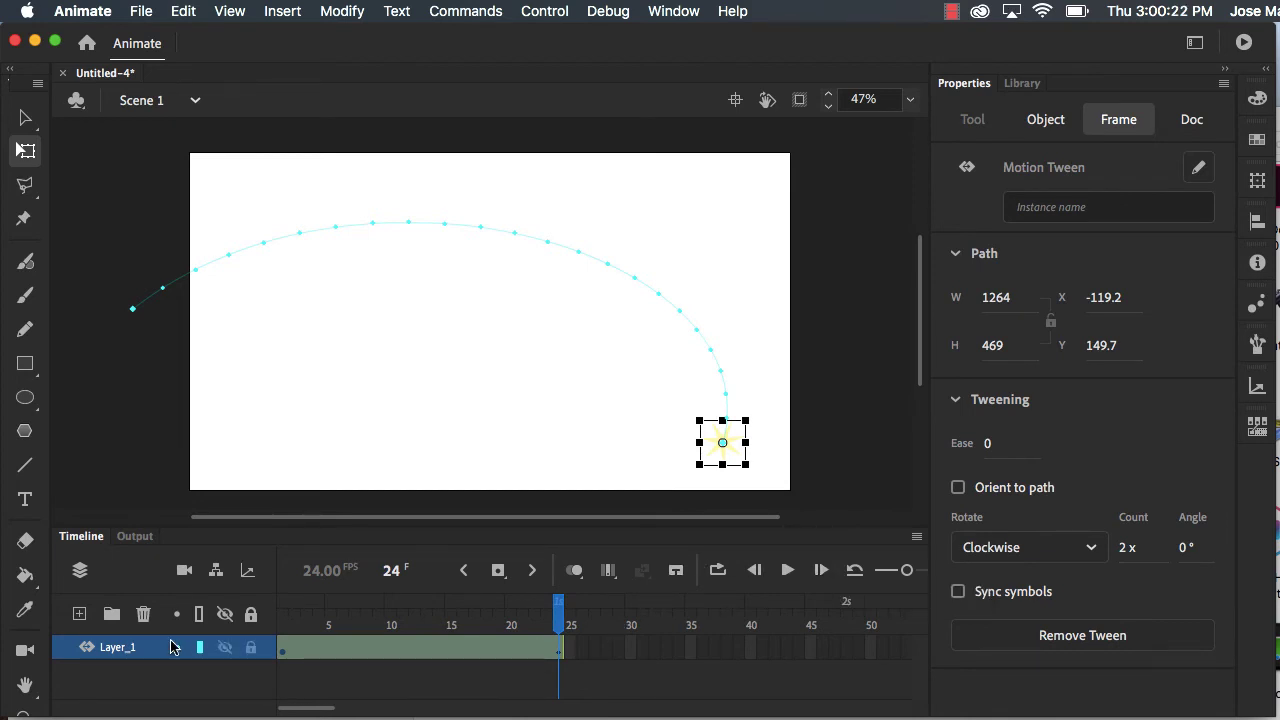
Add Layer_2 above the star's layer with a blank keyframe at frame 24.
click(79, 614)
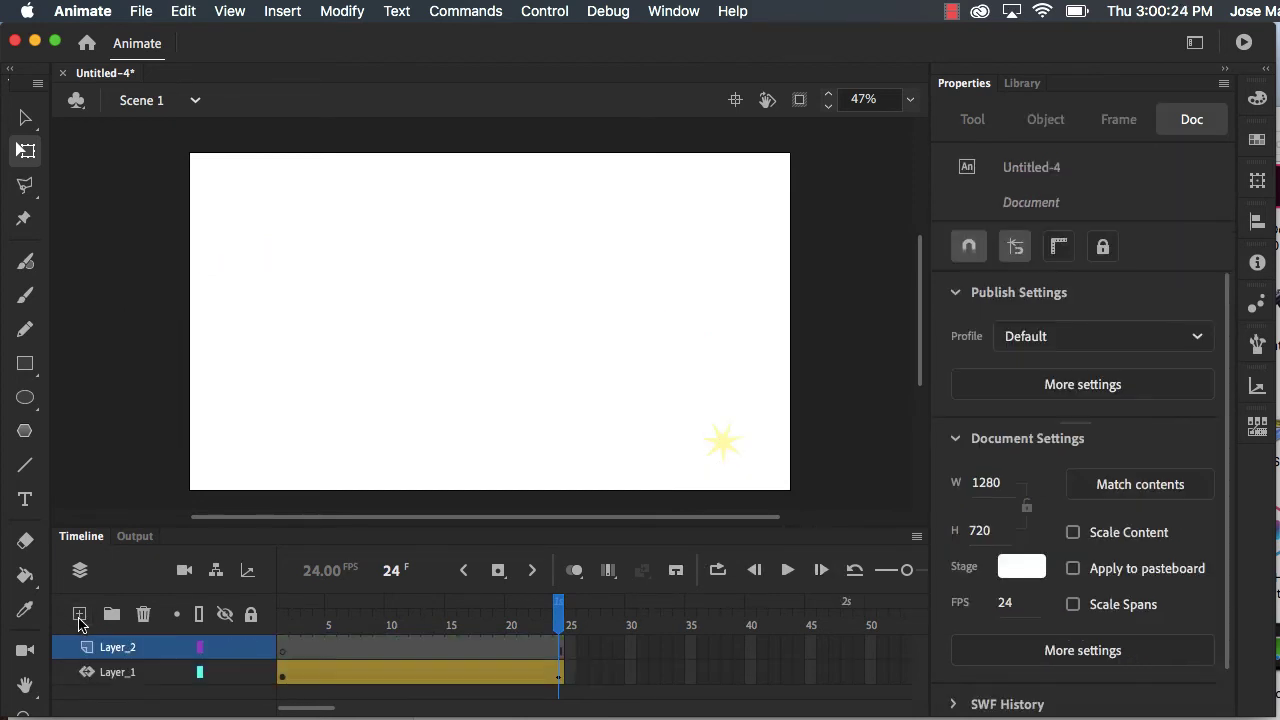
click(594, 648)
click(562, 657)
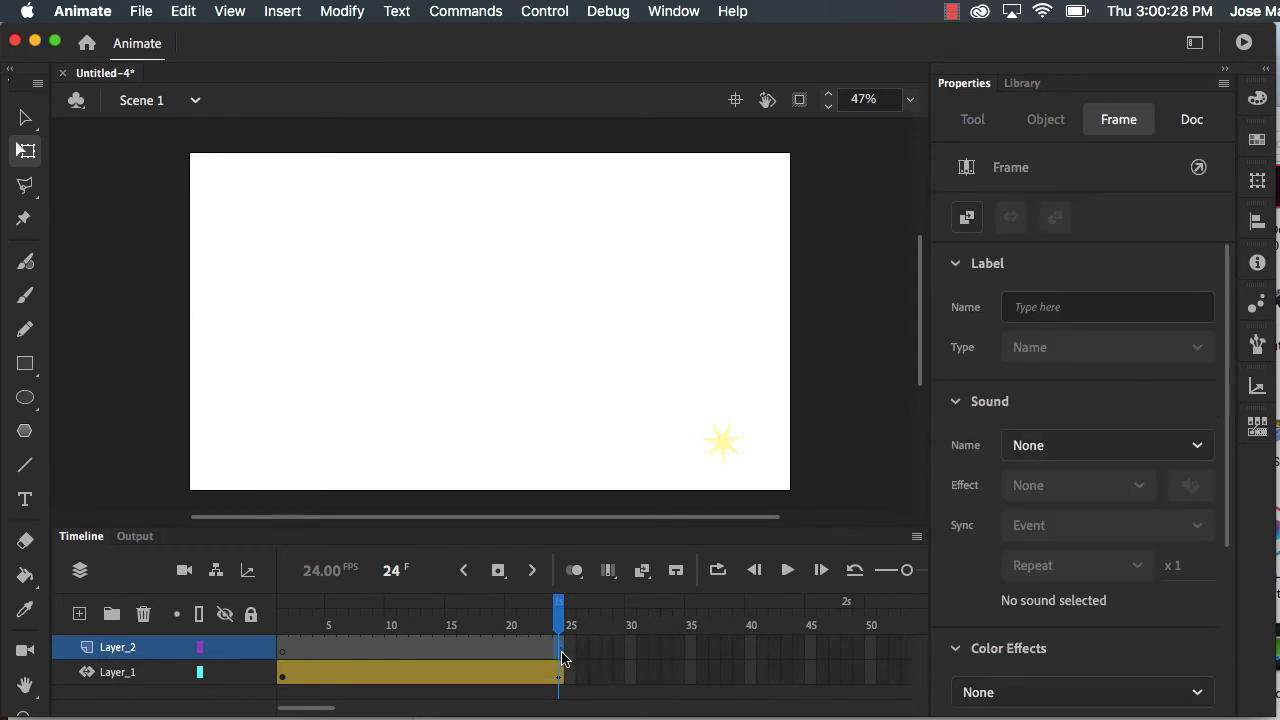
right_click(562, 657)
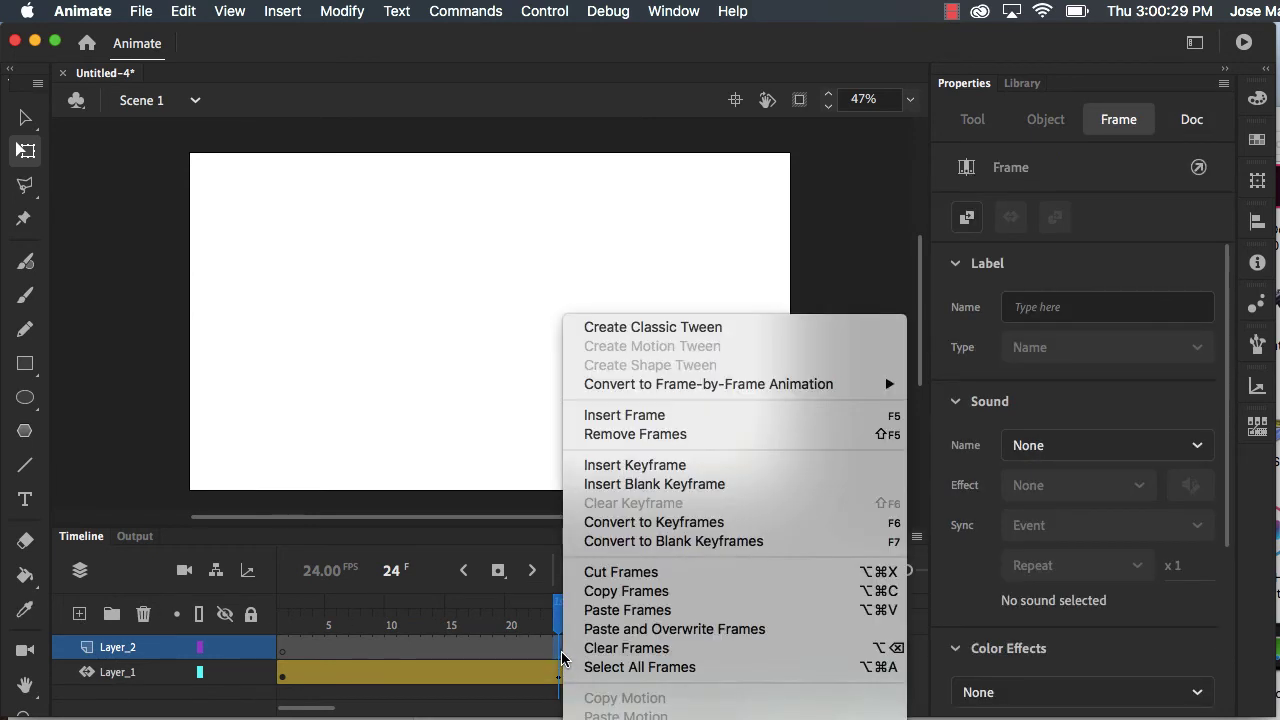
click(682, 487)
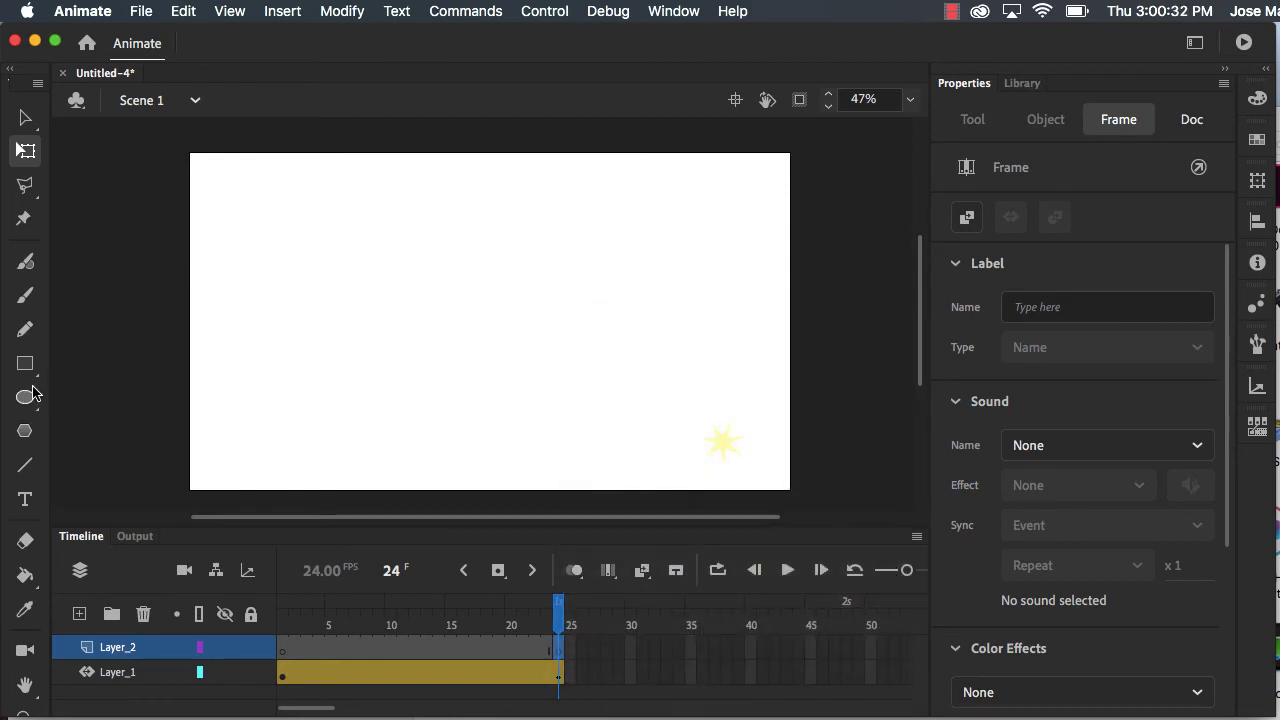
drag(25, 397, 128, 393)
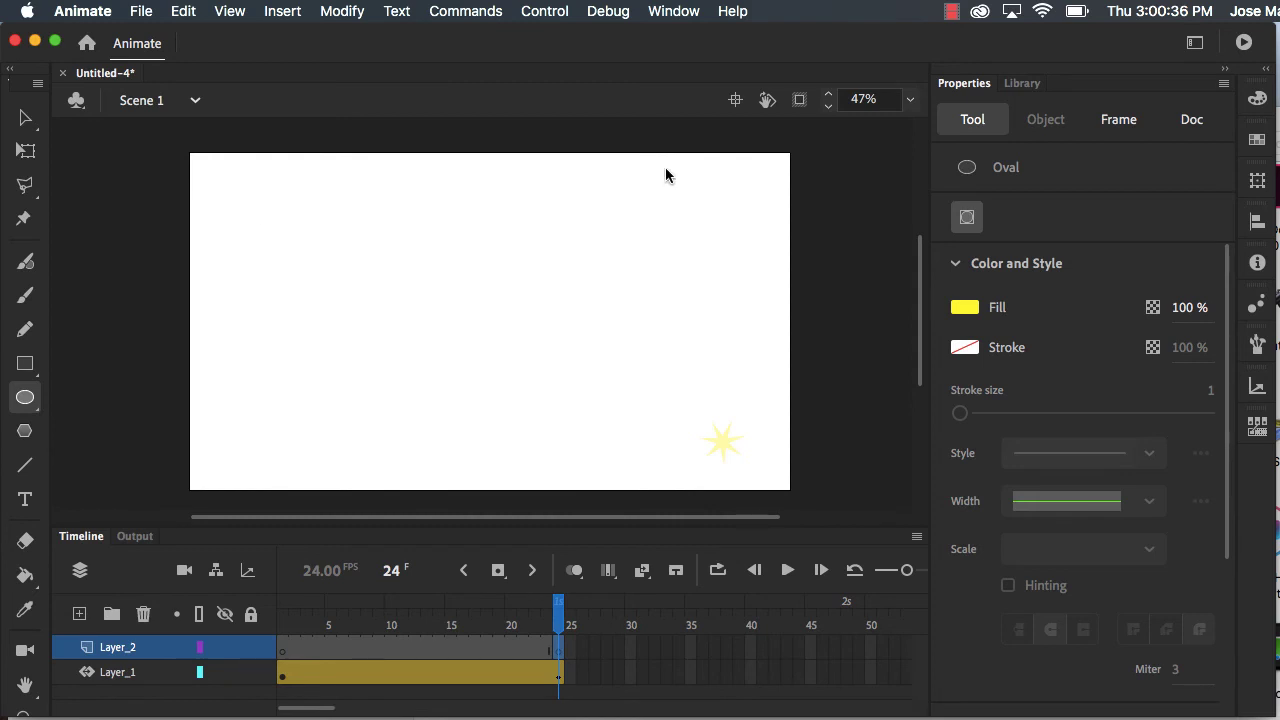
Draw a pink-filled circle at the stage's left edge.
click(964, 307)
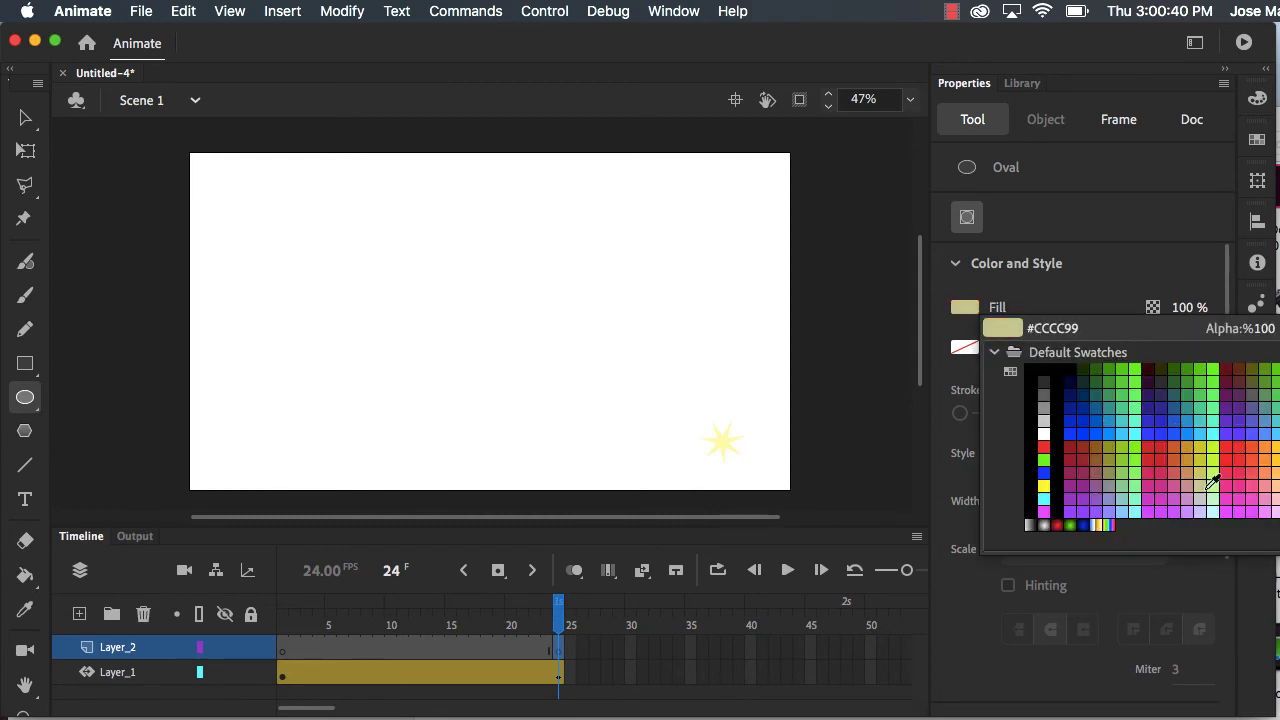
click(1246, 482)
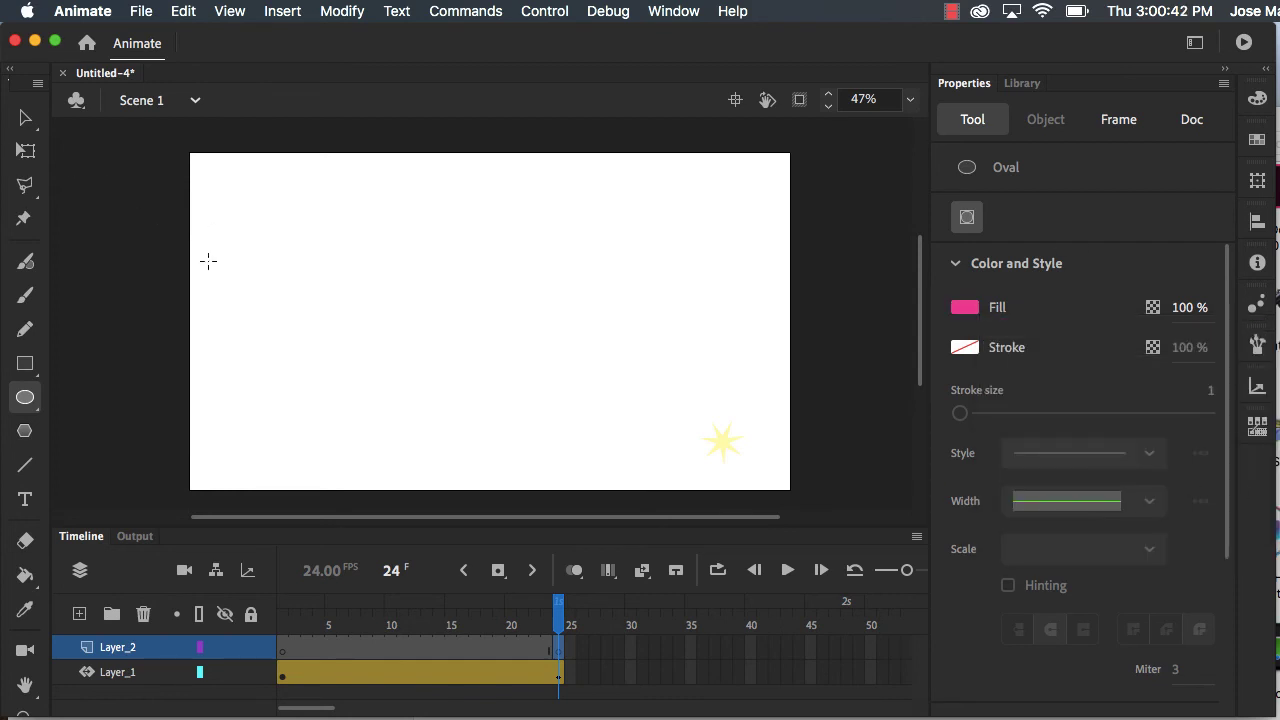
drag(191, 309, 297, 388)
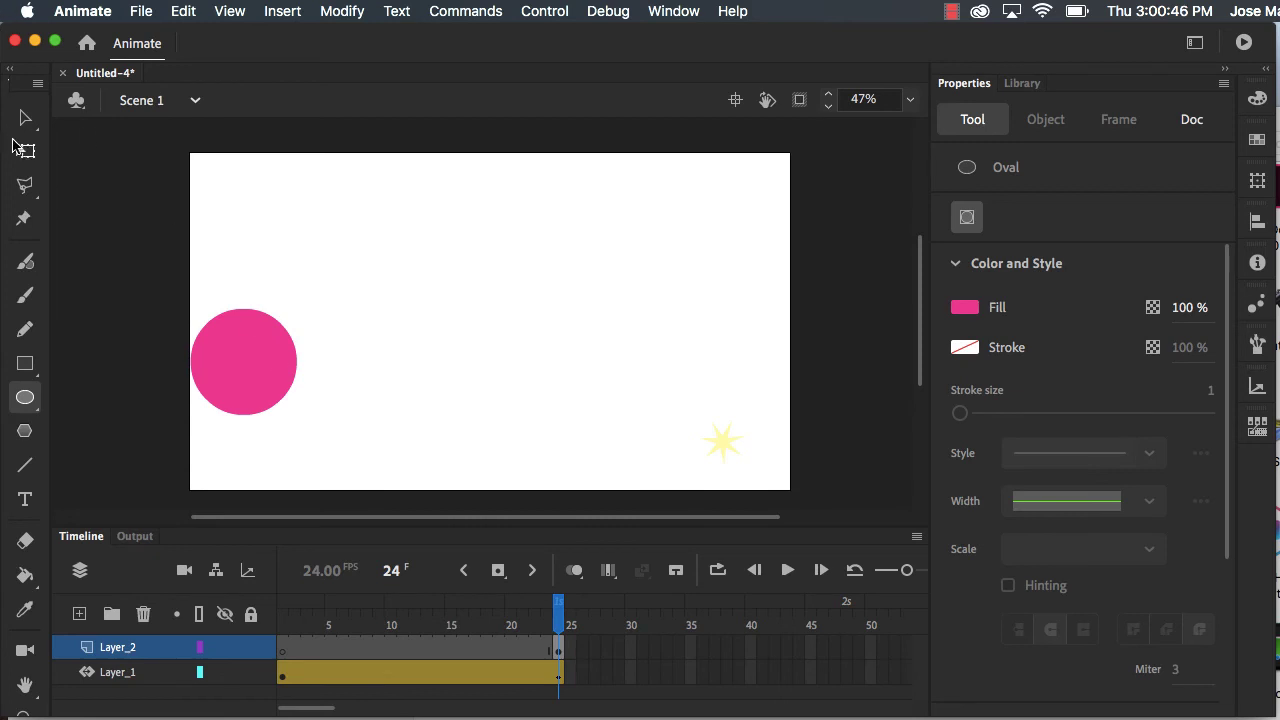
Convert the pink circle into a Movie Clip symbol named planet.
click(25, 117)
mouse_move(175, 262)
mouse_down()
mouse_move(359, 460)
mouse_move(296, 420)
mouse_up()
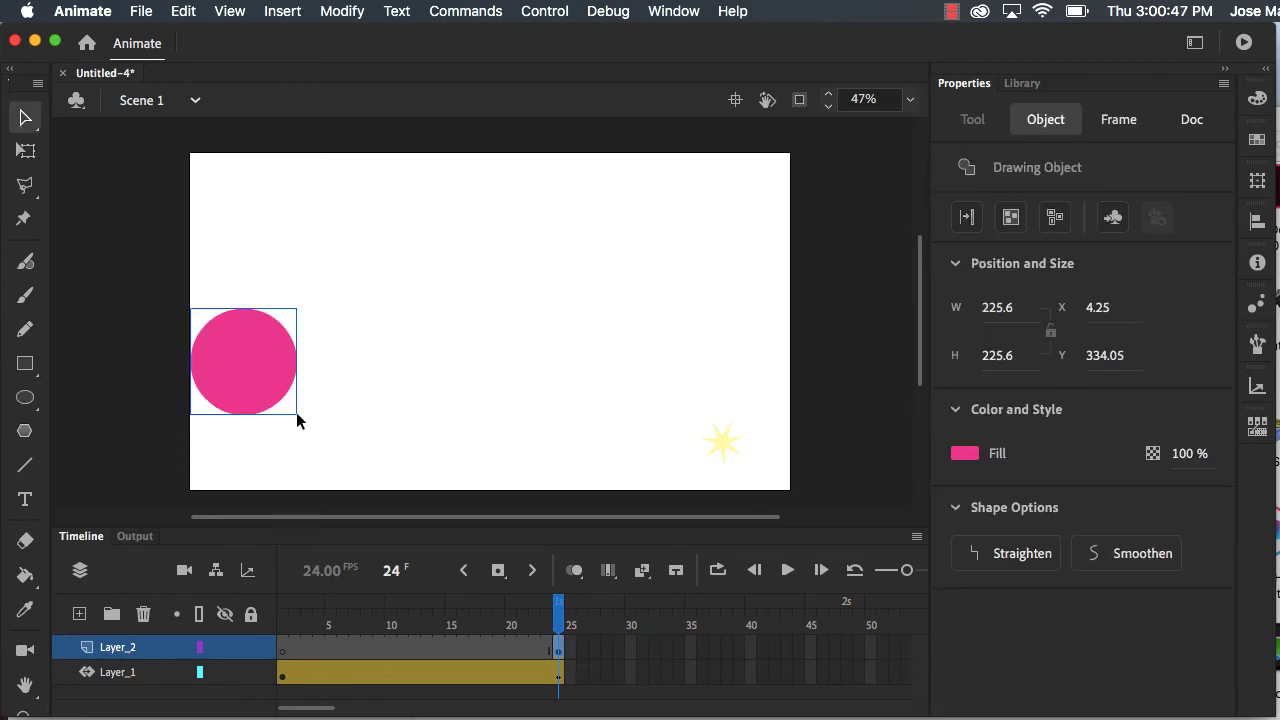
right_click(258, 366)
click(342, 11)
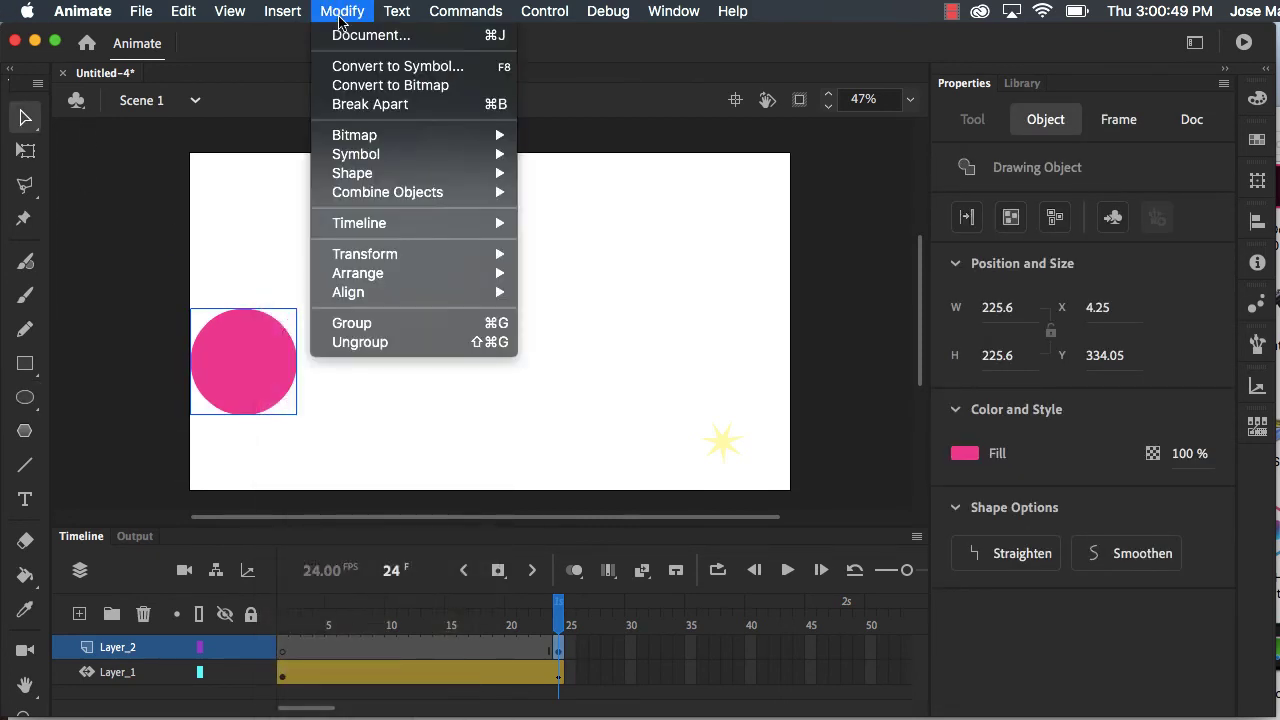
click(356, 67)
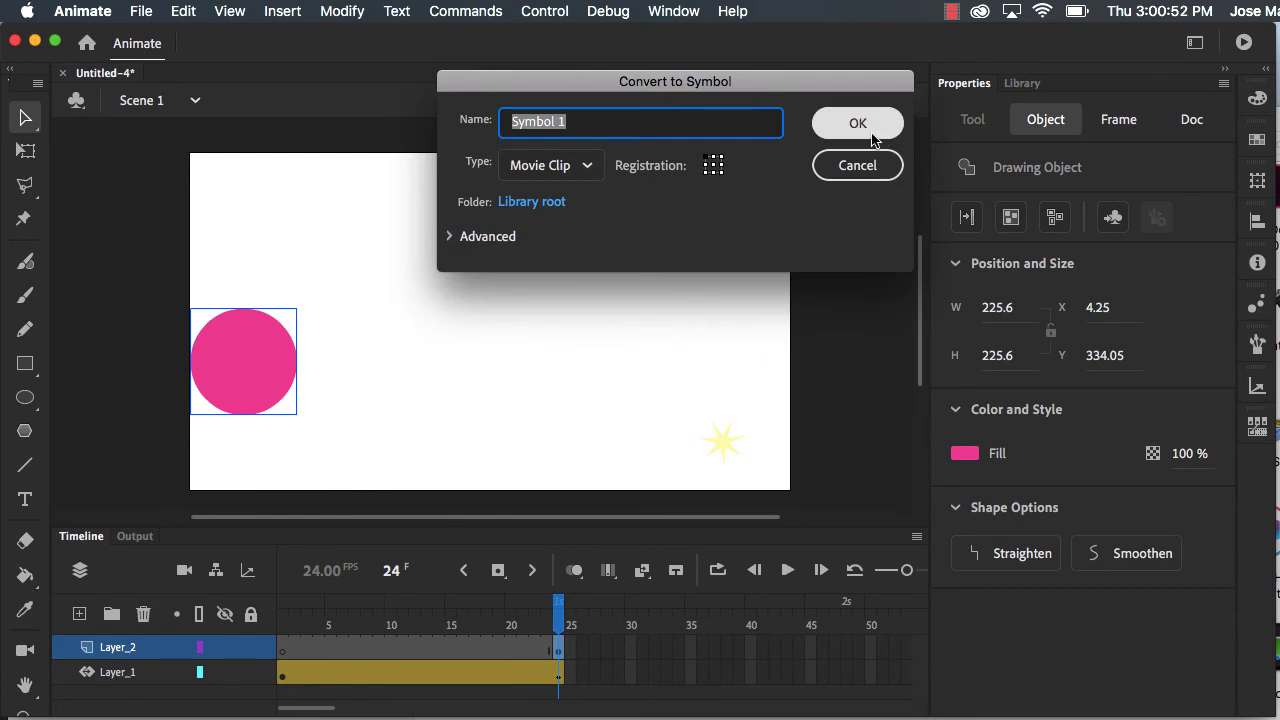
text(planet)
key(Return)
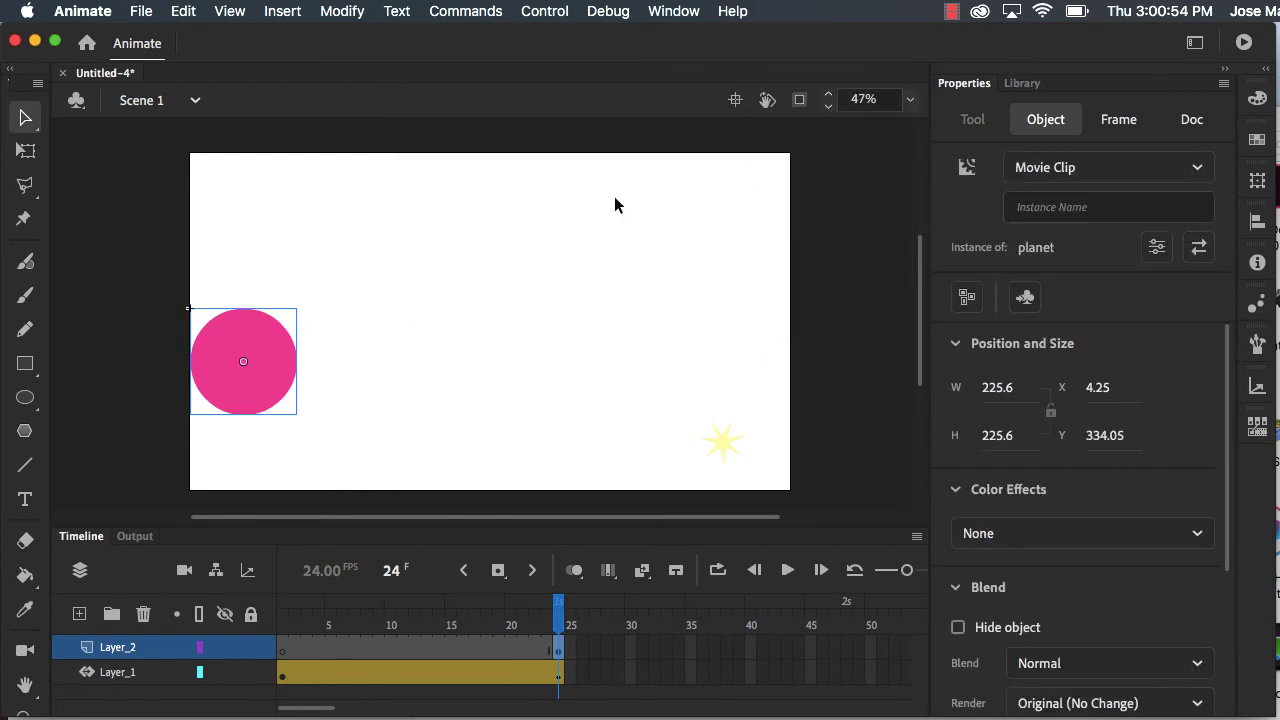
Give the planet circle a motion tween on Layer_2 starting at frame 24.
right_click(222, 348)
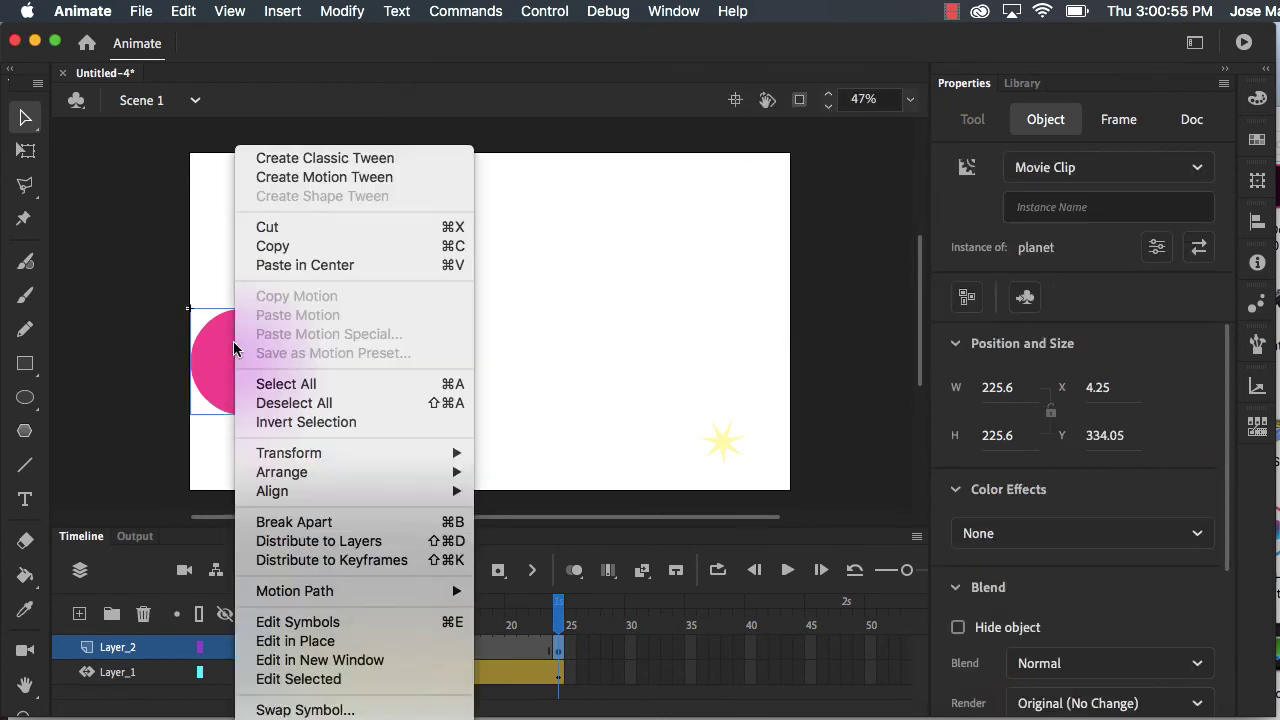
click(346, 180)
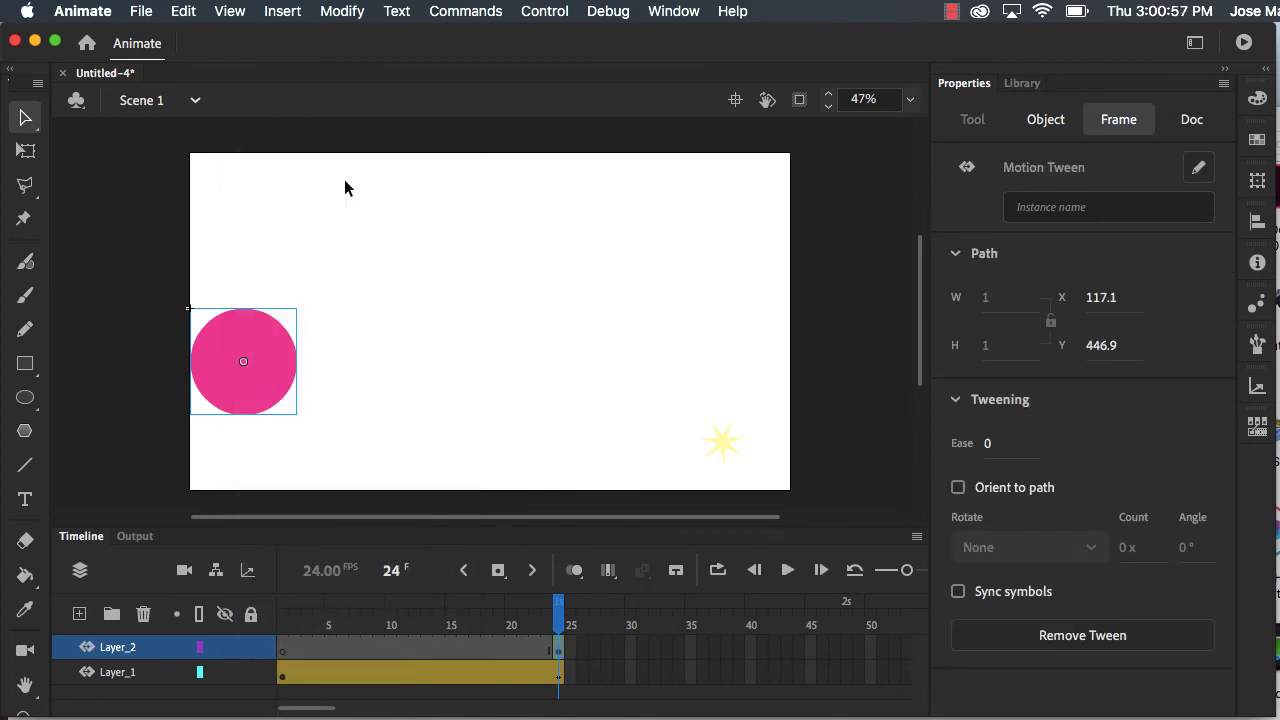
click(600, 672)
click(560, 651)
Extend the tween to frame 50, move the planet to the right side, and preview it.
right_click(875, 648)
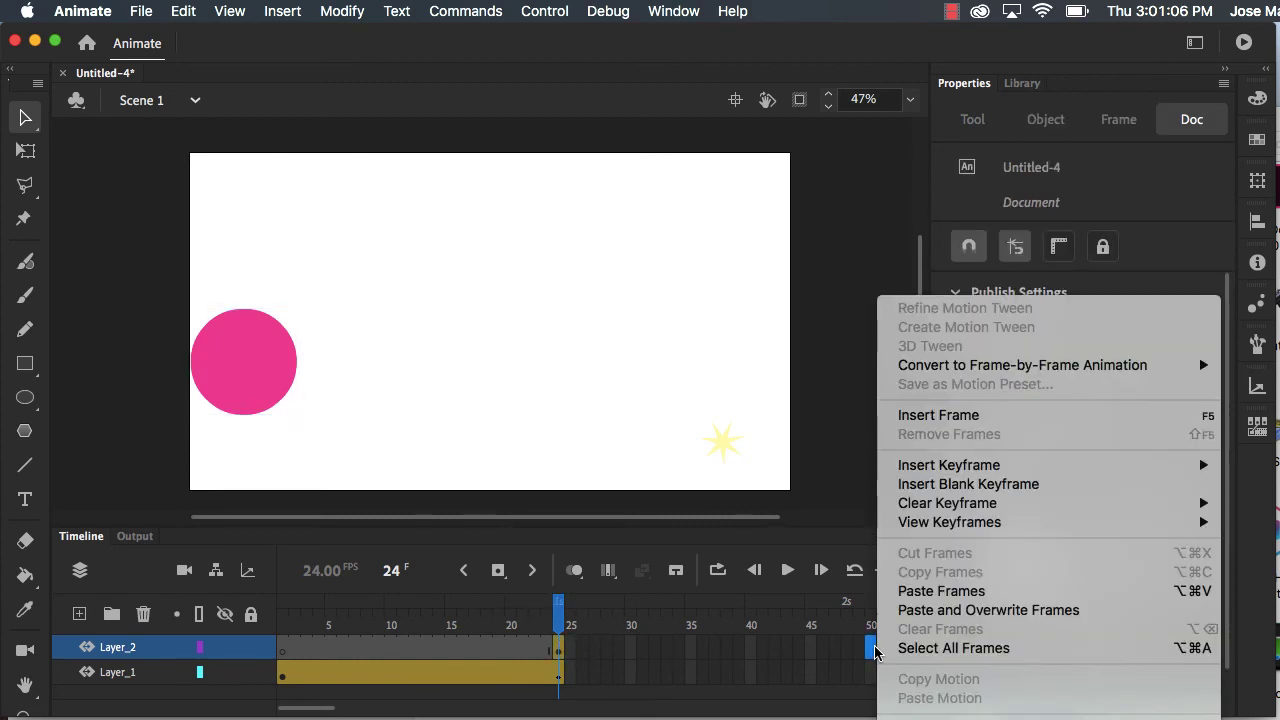
click(957, 416)
click(246, 360)
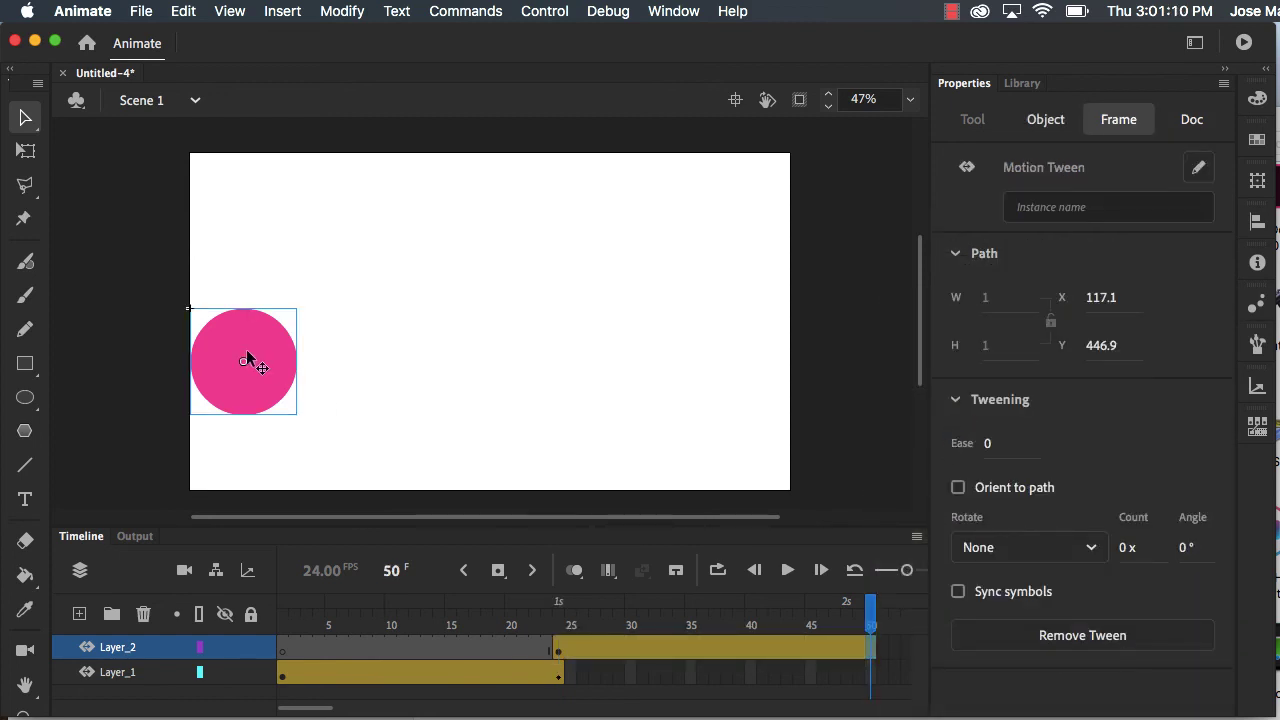
drag(246, 356, 710, 357)
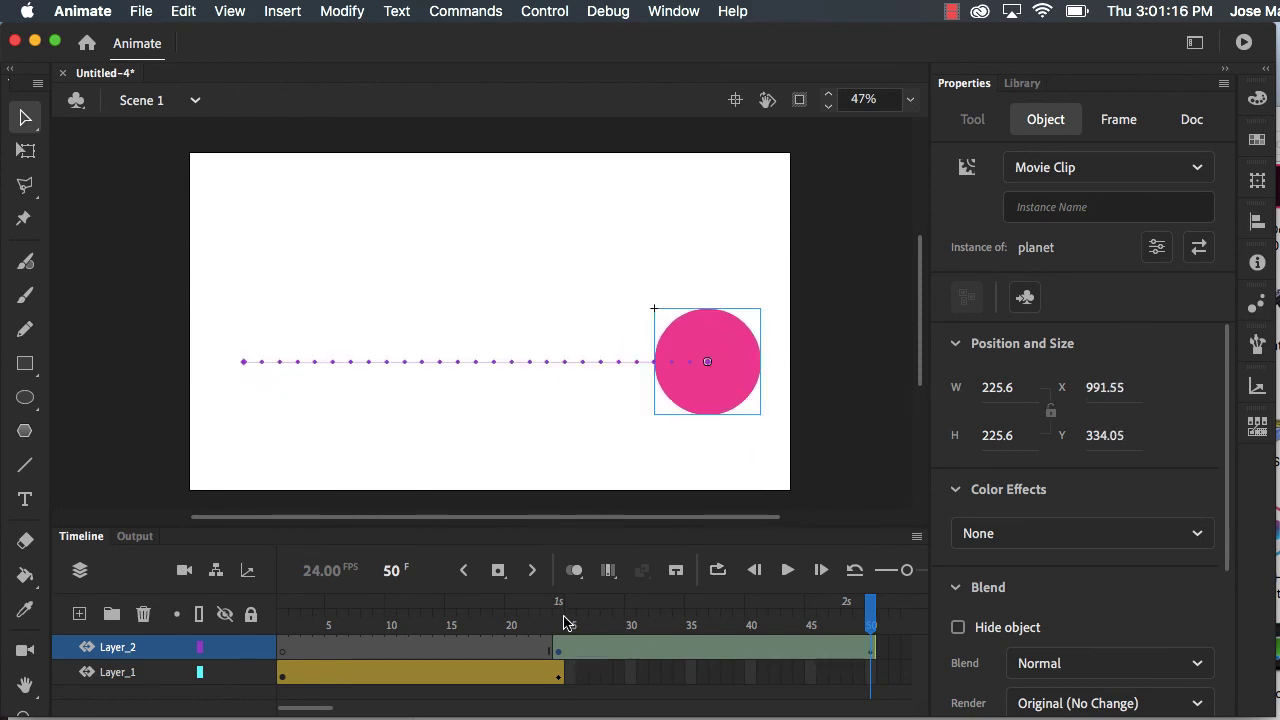
drag(285, 612, 195, 633)
key(Return)
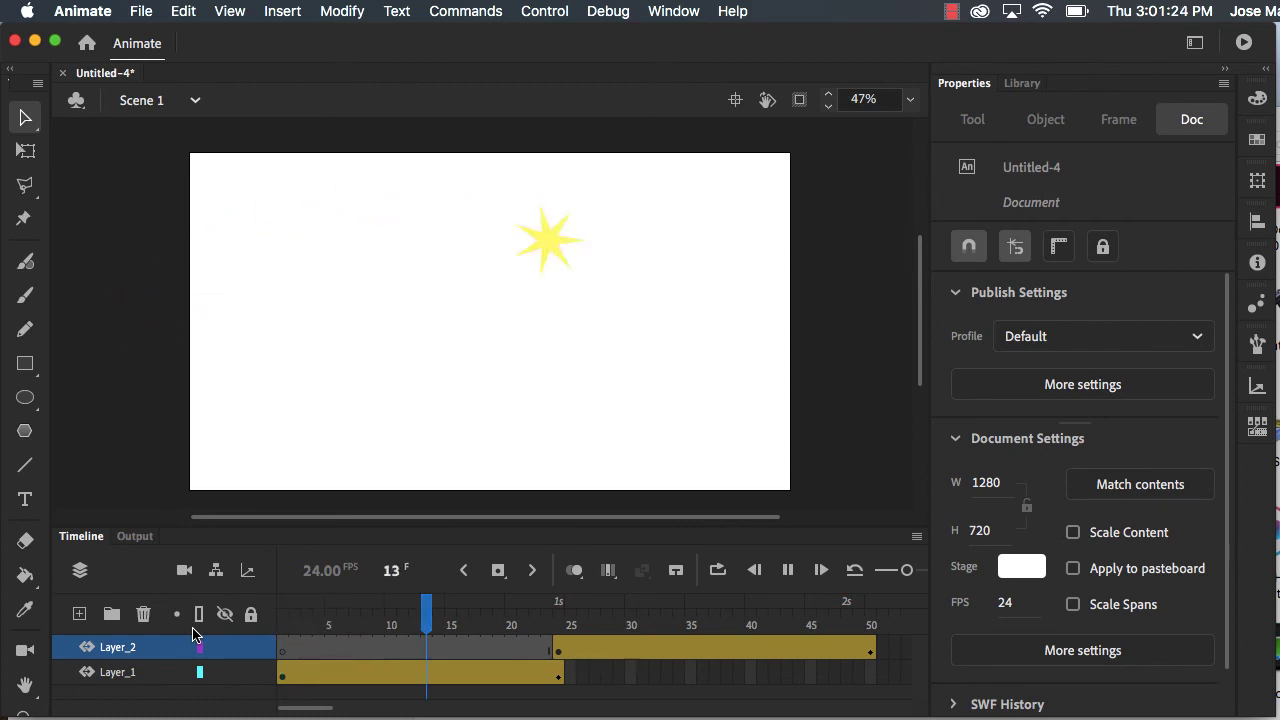